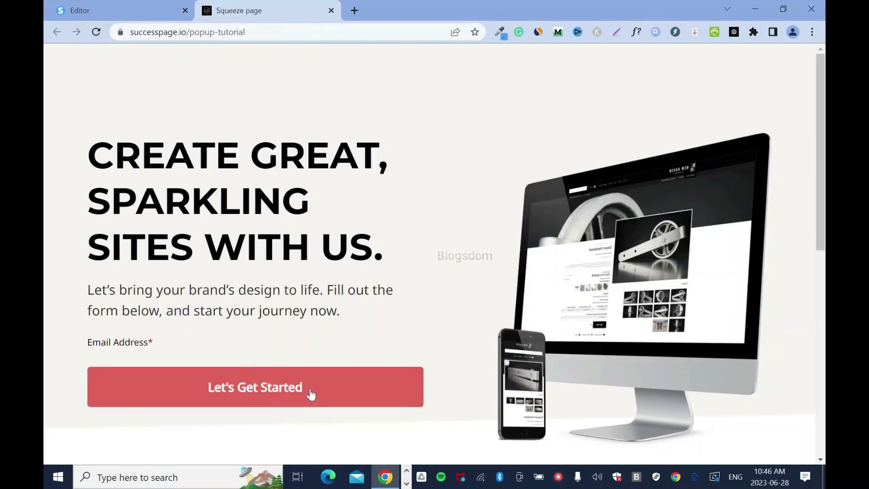
- Preview a live demo page, trigger its subscribe popup, and close the popup
{"action": "left_click", "coordinate": [311, 394]}
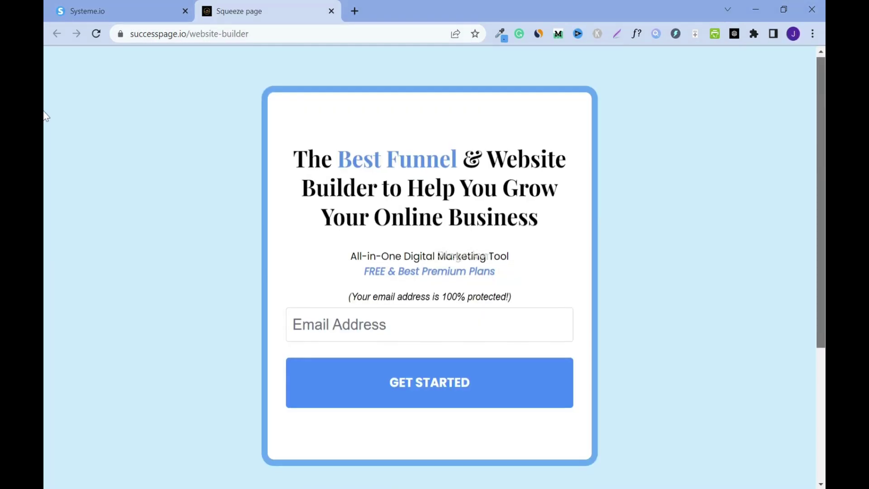
{"action": "scroll", "coordinate": [46, 145], "scroll_direction": "down", "scroll_amount": 2}
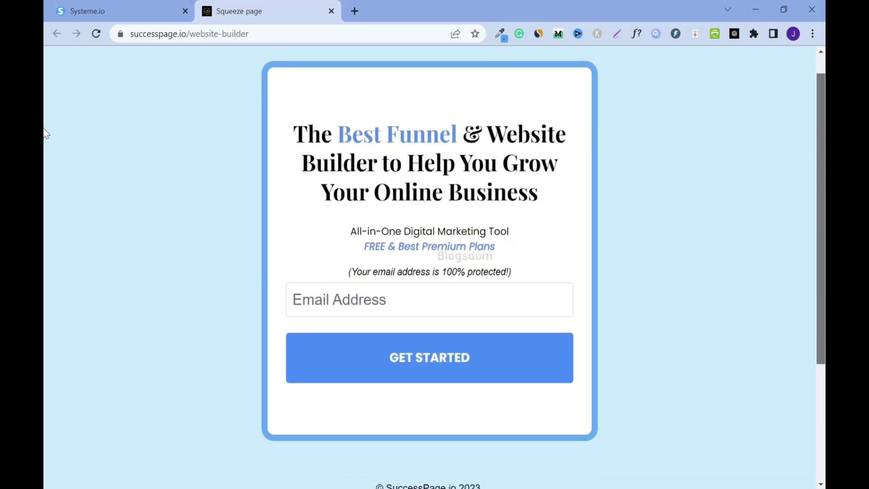
{"action": "scroll", "coordinate": [46, 146], "scroll_direction": "down", "scroll_amount": 3}
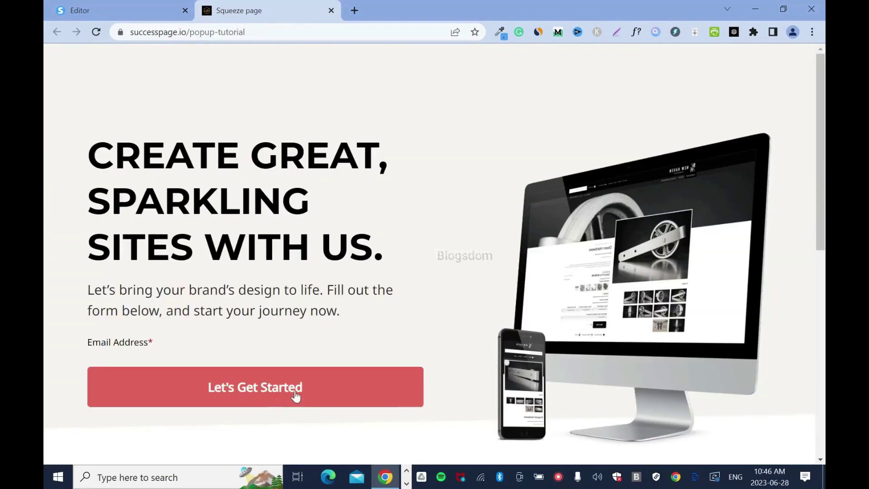
{"action": "left_click", "coordinate": [311, 394]}
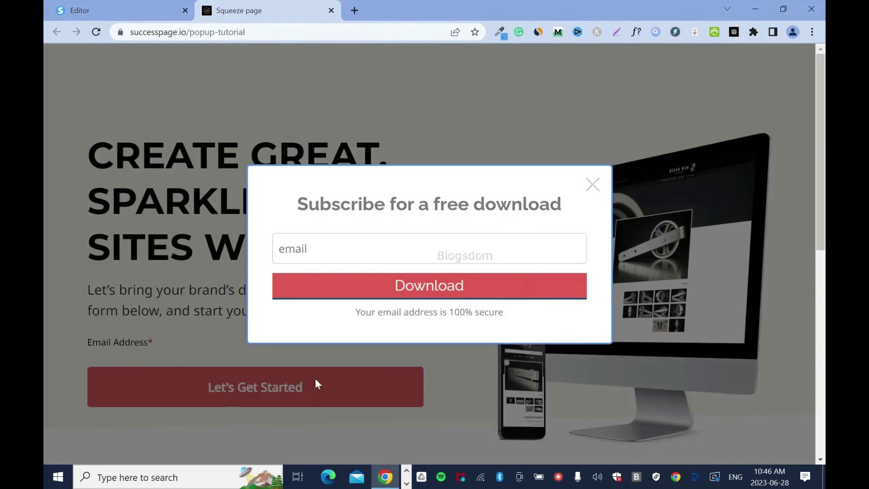
{"action": "left_click", "coordinate": [592, 185]}
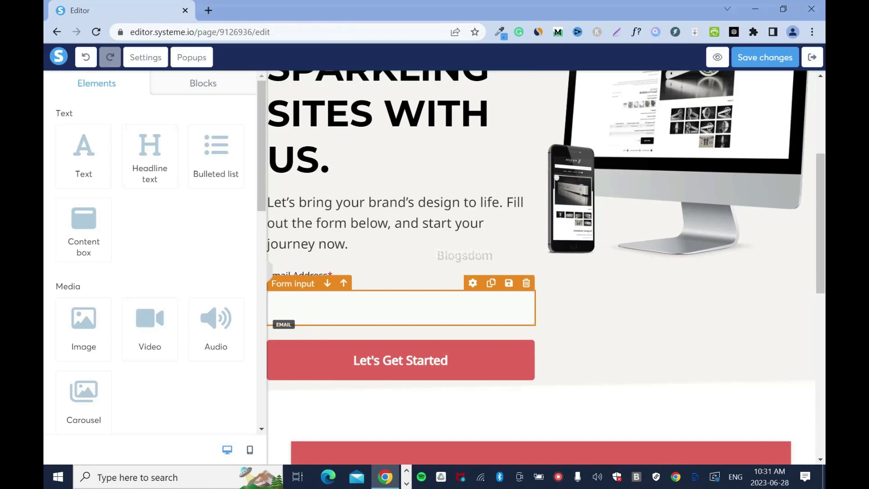
- Delete the email Form input from the squeeze page
{"action": "left_click", "coordinate": [269, 267]}
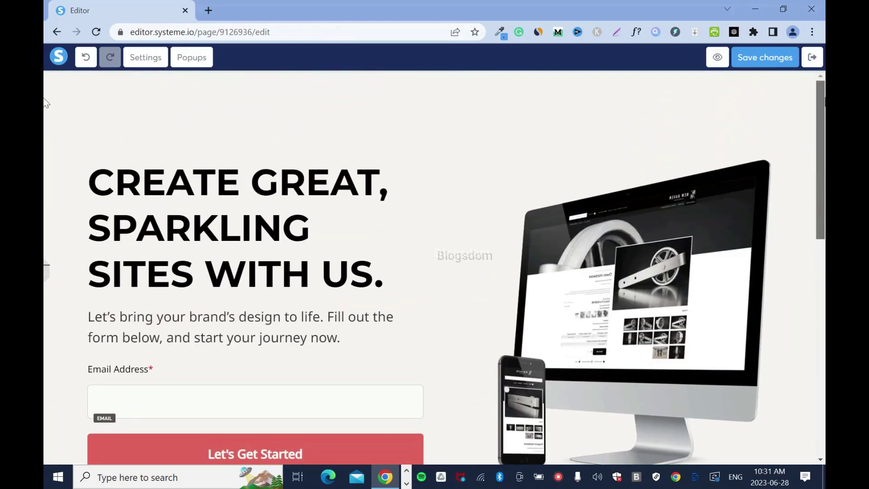
{"action": "scroll", "coordinate": [45, 103], "scroll_direction": "down", "scroll_amount": 9}
{"action": "scroll", "coordinate": [181, 272], "scroll_direction": "up", "scroll_amount": 9}
{"action": "scroll", "coordinate": [285, 455], "scroll_direction": "down", "scroll_amount": 3}
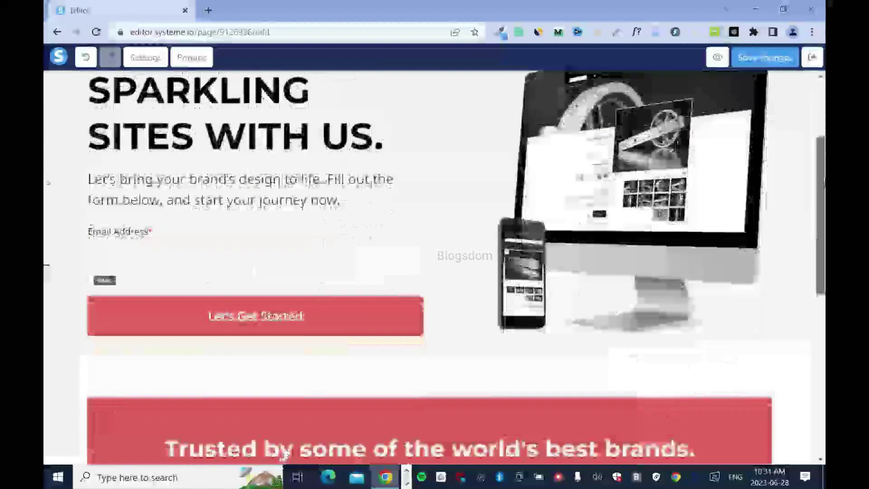
{"action": "left_click", "coordinate": [414, 280]}
{"action": "left_click", "coordinate": [498, 101]}
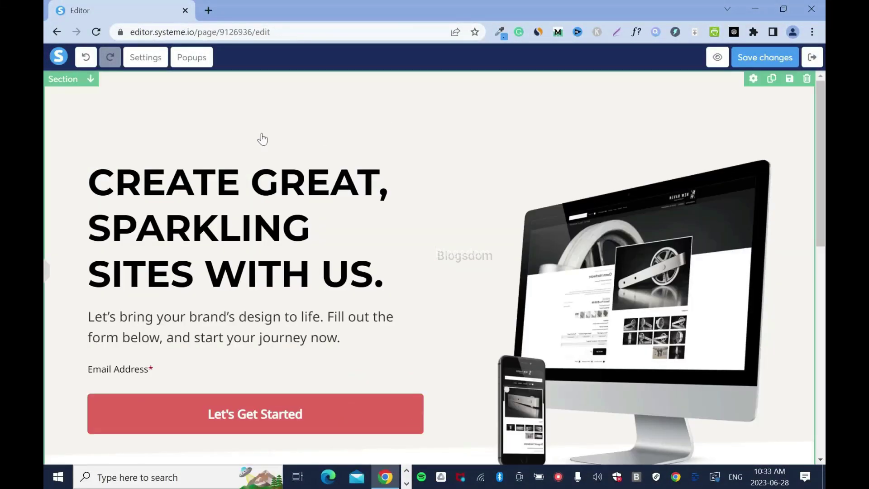
- Add a new popup in the Popups list, then reopen Popup №1 for editing
{"action": "left_click", "coordinate": [190, 58]}
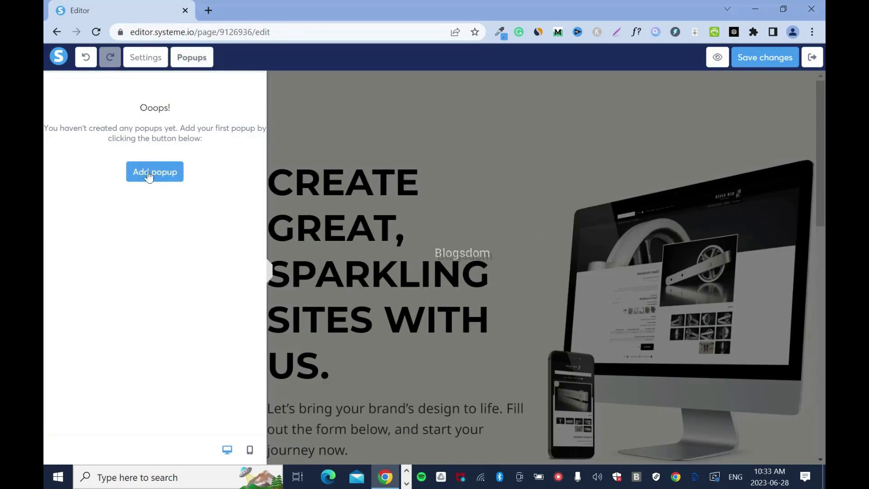
{"action": "left_click", "coordinate": [163, 181]}
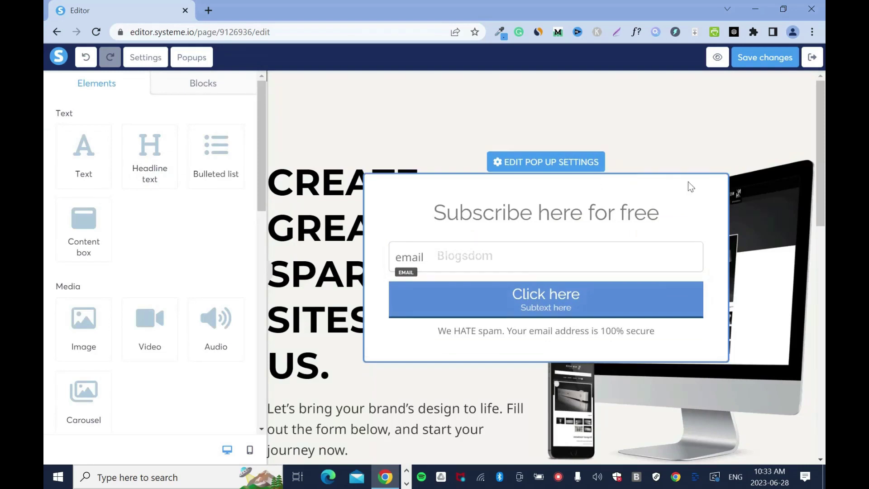
{"action": "left_click", "coordinate": [730, 180]}
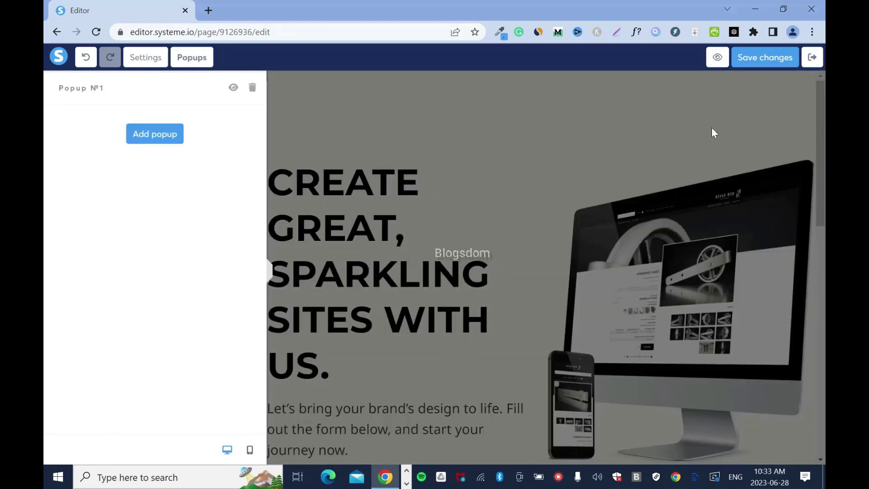
{"action": "left_click", "coordinate": [234, 89]}
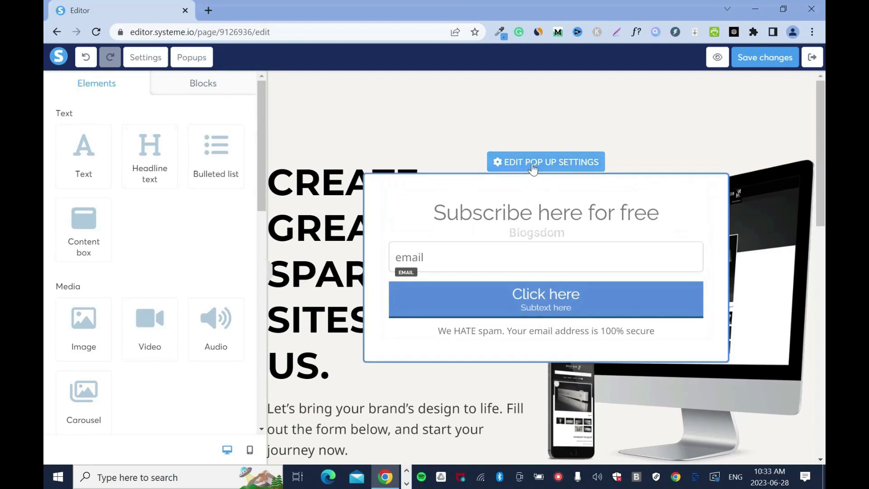
- In Popup №1's settings, set Show close button to ON and Open popup automatically to OFF
{"action": "left_click", "coordinate": [500, 163]}
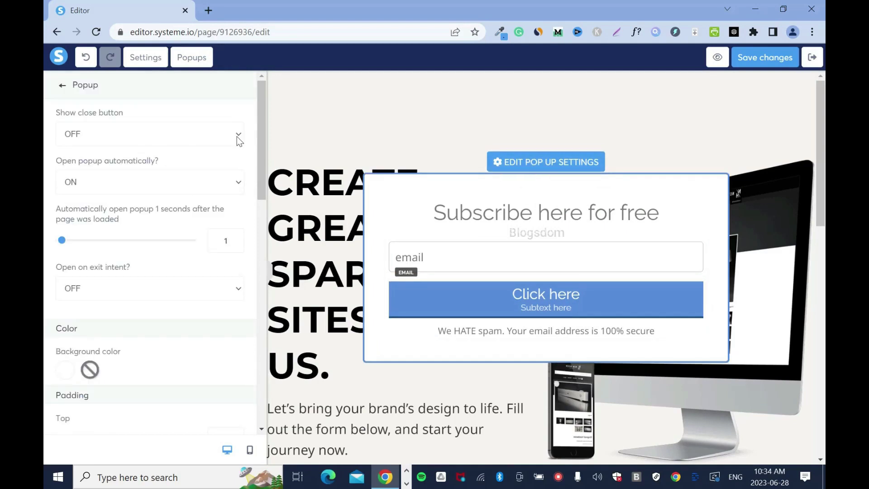
{"action": "left_click", "coordinate": [237, 137]}
{"action": "left_click", "coordinate": [91, 159]}
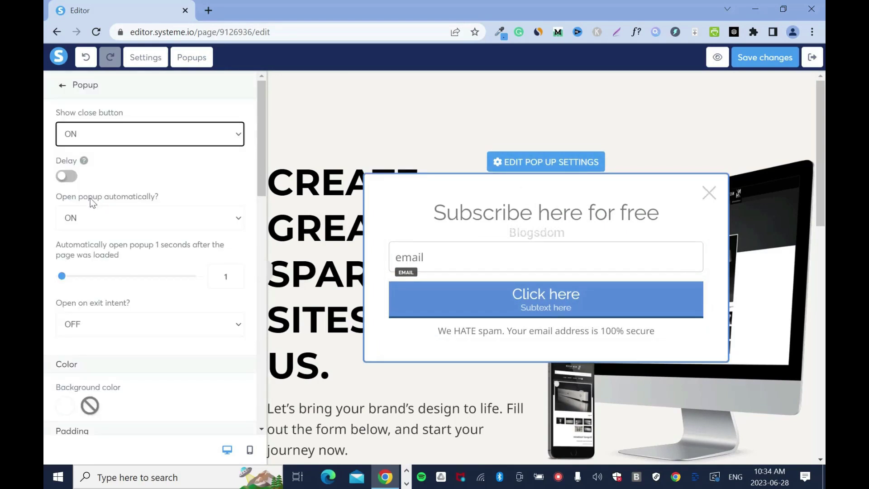
{"action": "left_click", "coordinate": [241, 221]}
{"action": "left_click", "coordinate": [125, 234]}
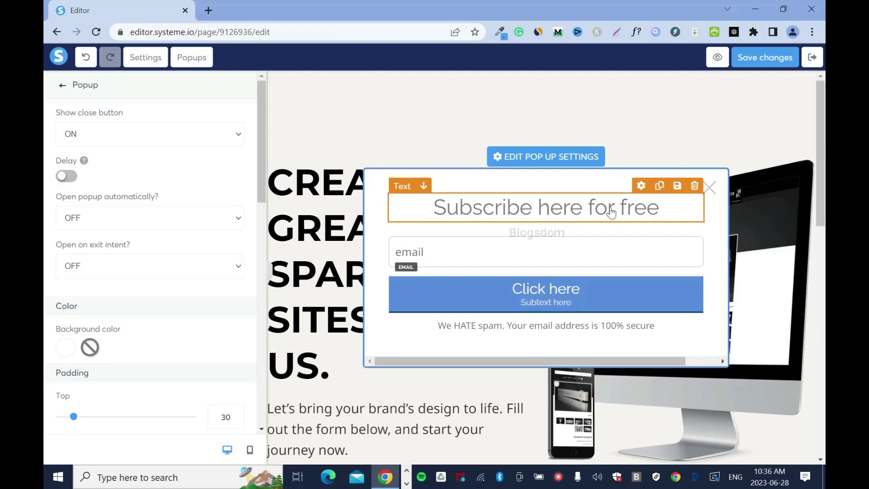
- Rewrite the popup headline to 'Subscribe for a free download.'
{"action": "triple_click", "coordinate": [592, 213]}
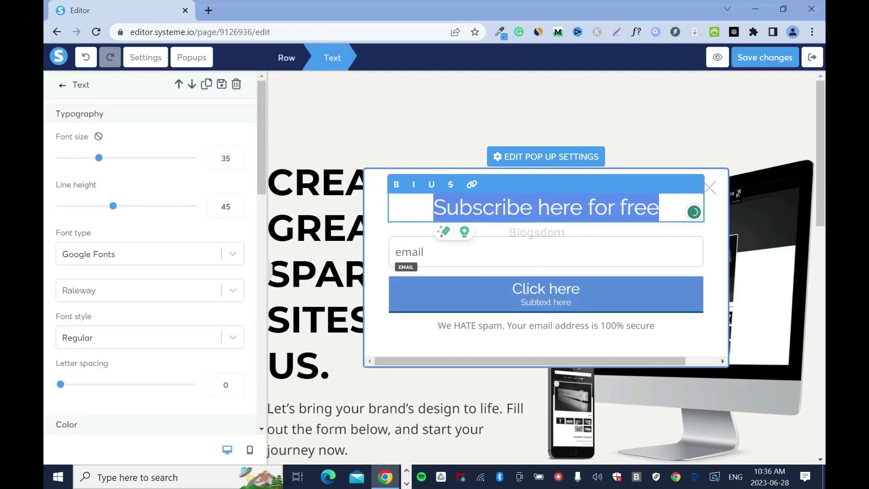
{"action": "left_click", "coordinate": [583, 208]}
{"action": "key", "text": "BackSpace"}
{"action": "key", "text": "BackSpace"}
{"action": "key", "text": "BackSpace"}
{"action": "key", "text": "BackSpace"}
{"action": "key", "text": "BackSpace"}
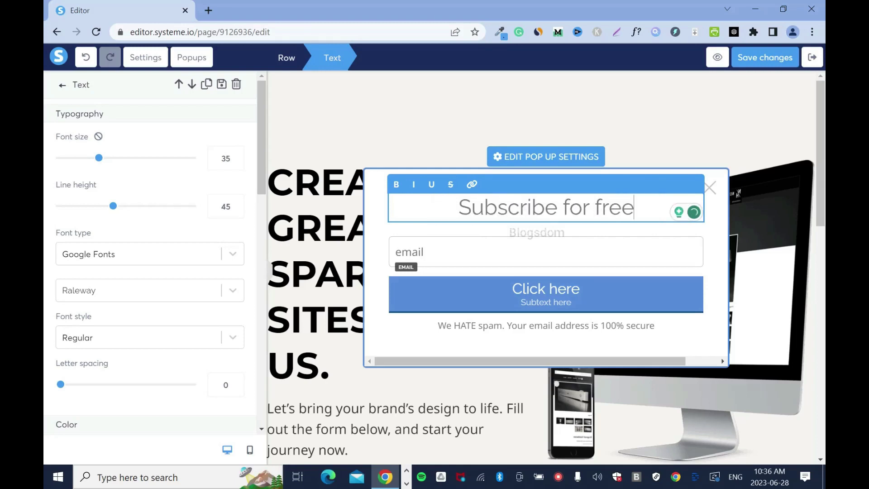
{"action": "type", "text": "download."}
{"action": "left_click", "coordinate": [555, 208]}
{"action": "type", "text": "a"}
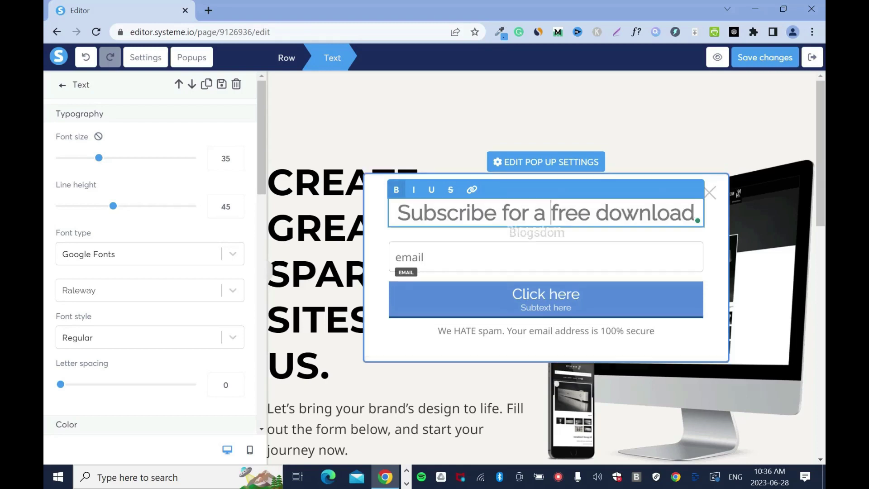
- Format the headline at font size 30, bold, with black text colour
{"action": "left_click", "coordinate": [236, 161]}
{"action": "left_click", "coordinate": [237, 162]}
{"action": "left_click", "coordinate": [236, 162]}
{"action": "left_click", "coordinate": [236, 162]}
{"action": "left_click", "coordinate": [236, 162]}
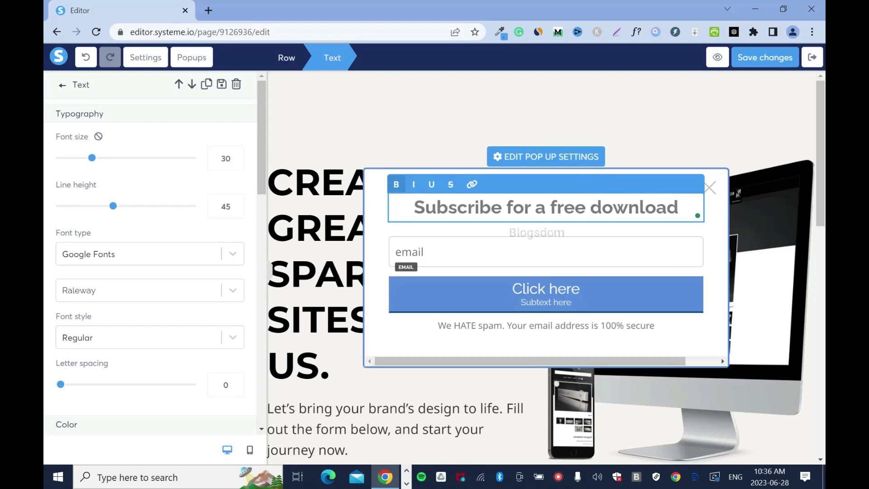
{"action": "triple_click", "coordinate": [539, 220]}
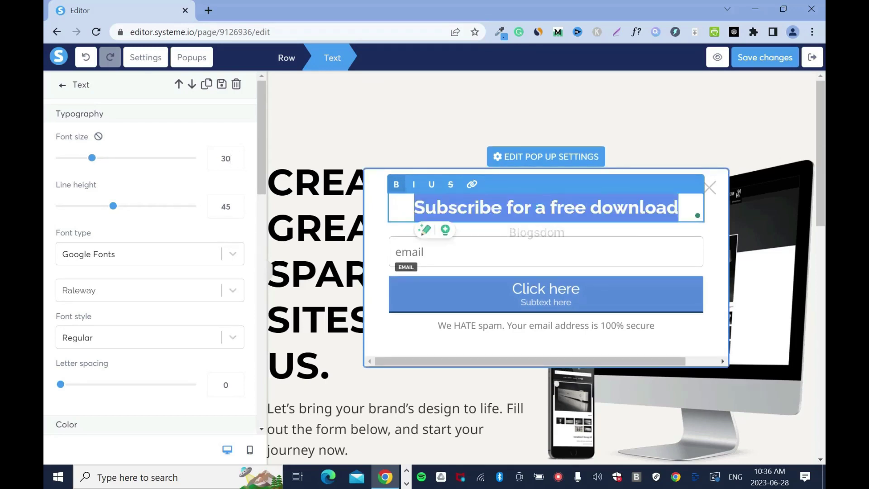
{"action": "left_click_drag", "start_coordinate": [260, 162], "coordinate": [260, 254]}
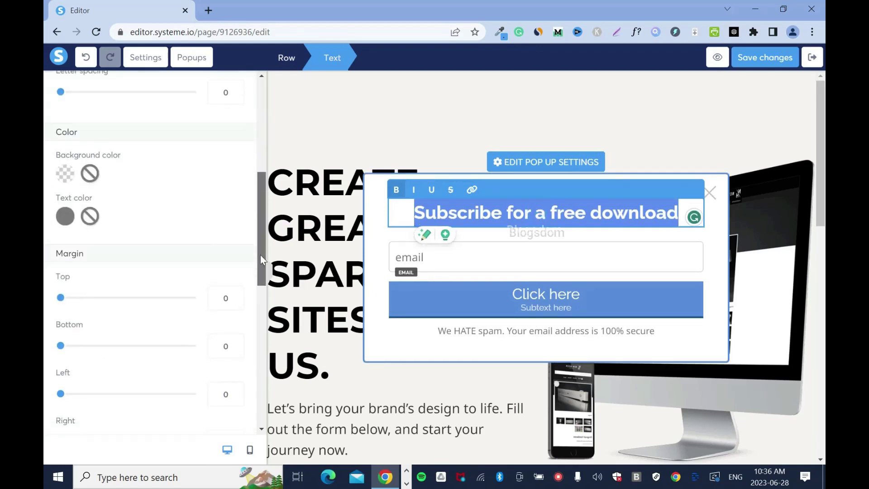
{"action": "left_click", "coordinate": [66, 217]}
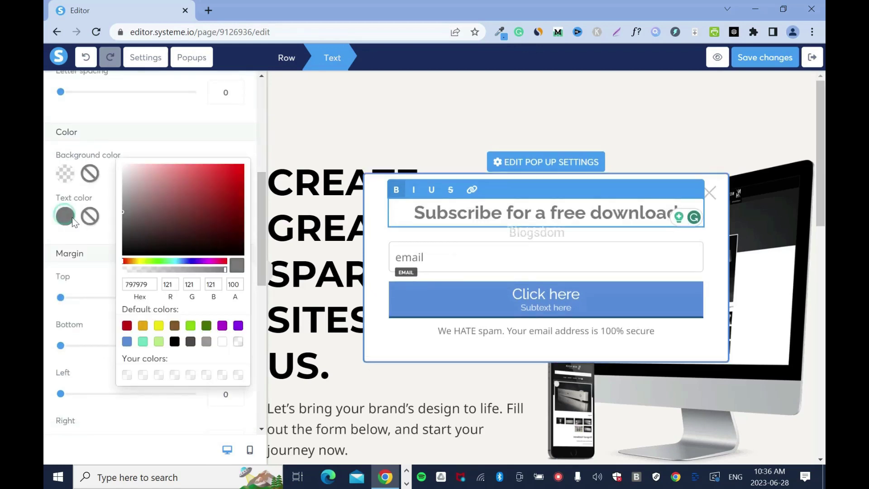
{"action": "left_click", "coordinate": [143, 327]}
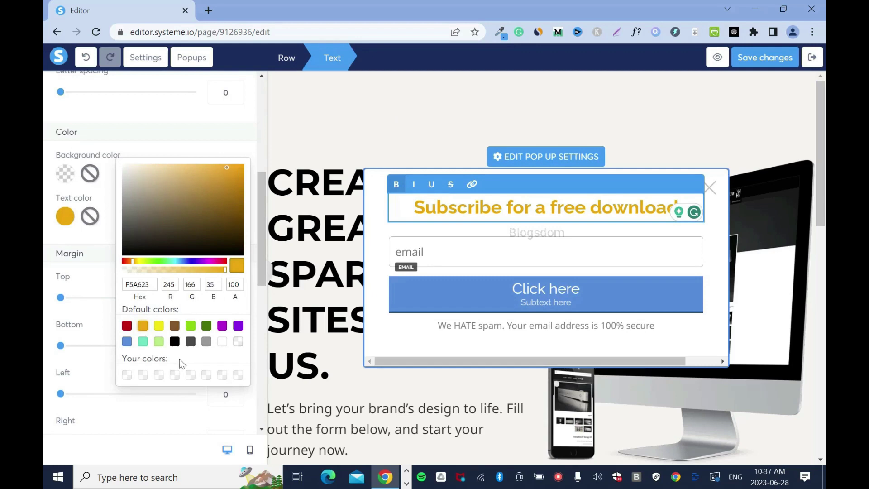
{"action": "left_click", "coordinate": [175, 342]}
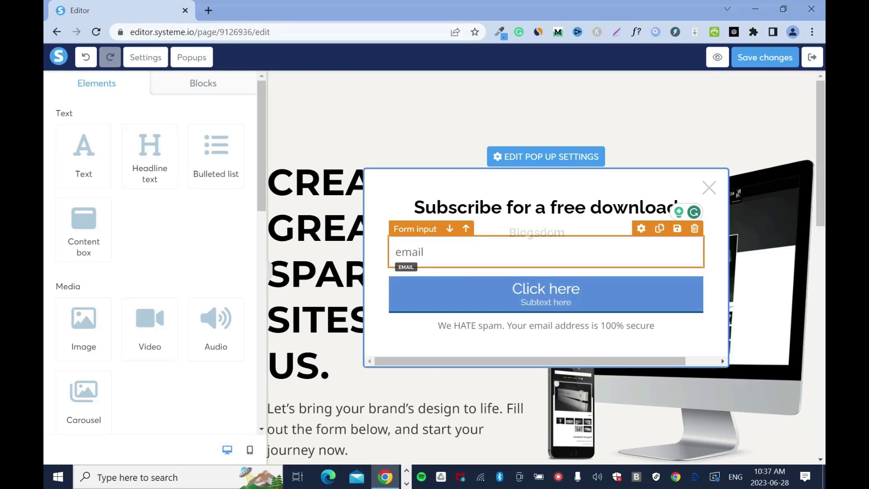
{"action": "left_click", "coordinate": [517, 247]}
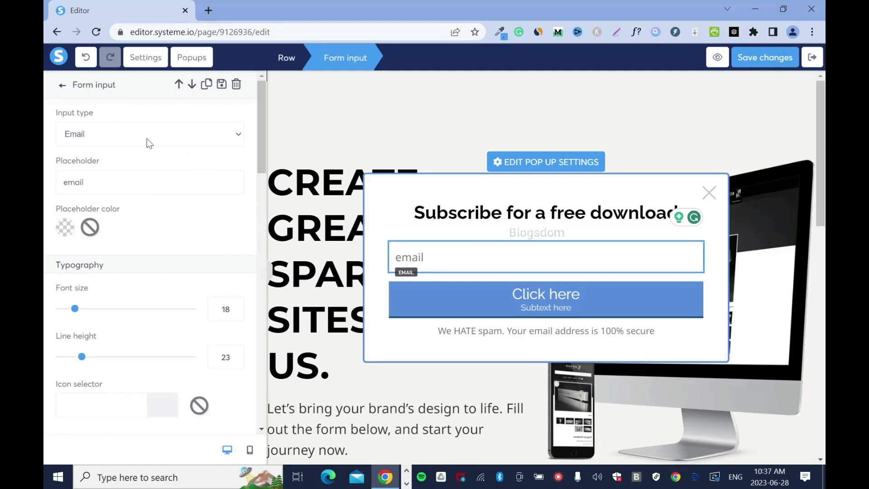
{"action": "left_click", "coordinate": [644, 300]}
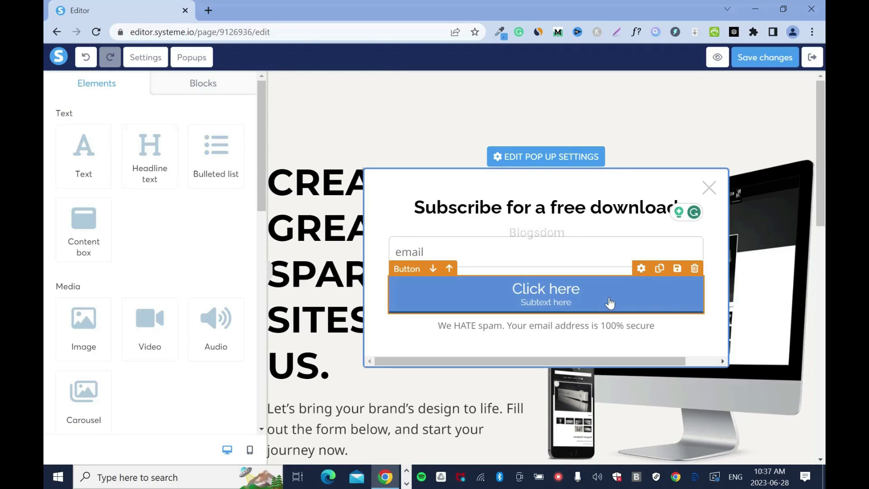
{"action": "left_click", "coordinate": [641, 269]}
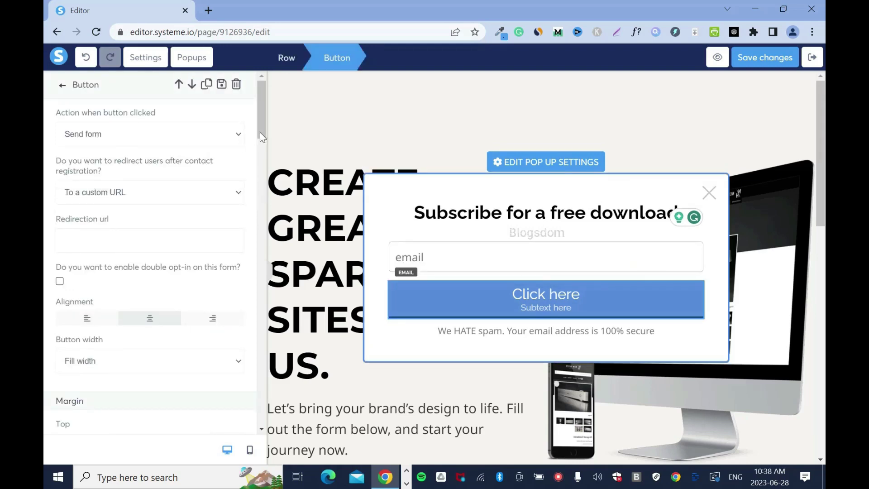
{"action": "left_click", "coordinate": [237, 135]}
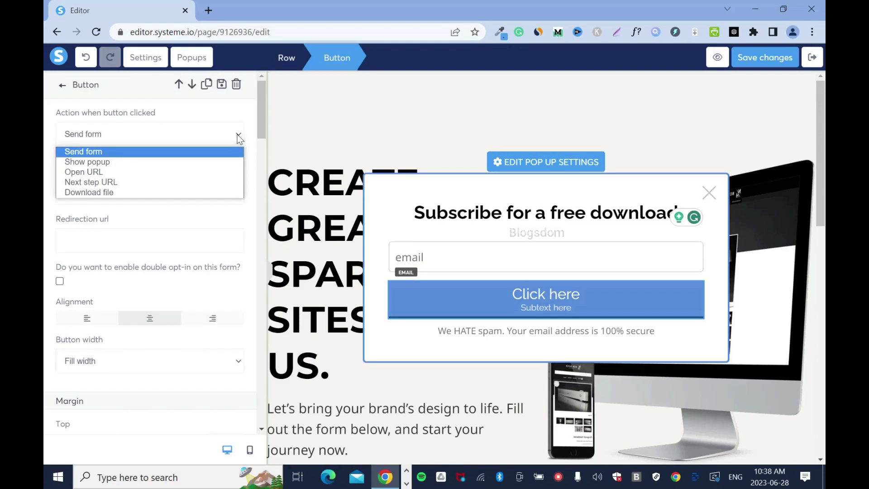
{"action": "left_click", "coordinate": [238, 134]}
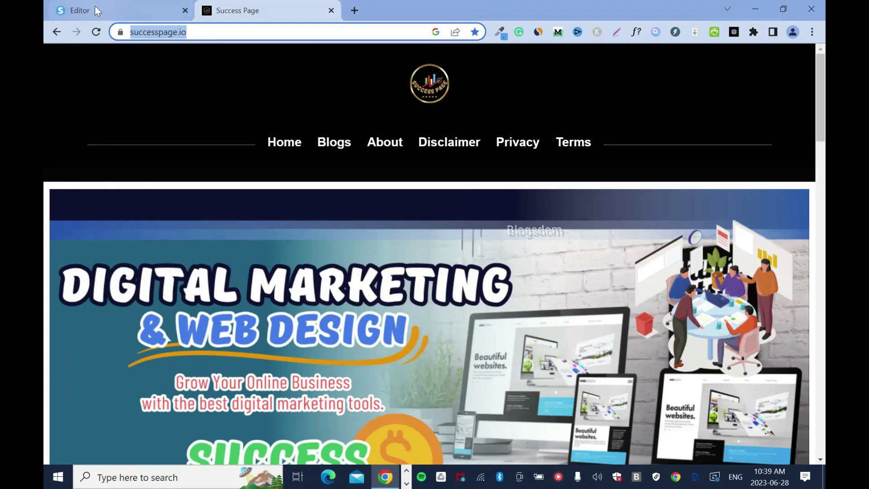
{"action": "left_click", "coordinate": [94, 6]}
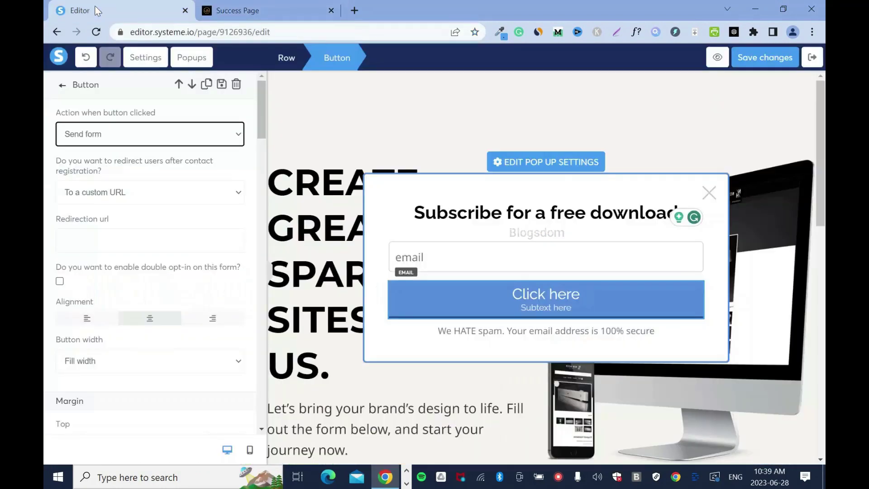
{"action": "left_click", "coordinate": [145, 239]}
{"action": "type", "text": "https://www.successpage.io/"}
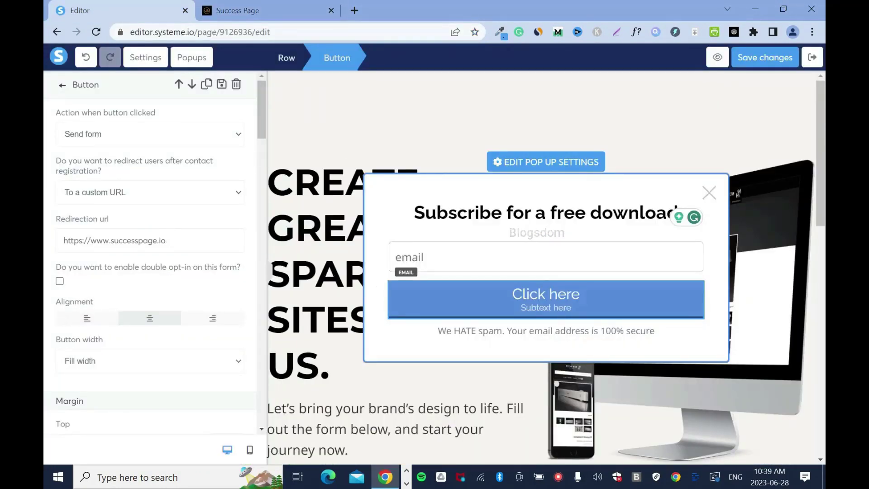
{"action": "scroll", "coordinate": [259, 112], "scroll_direction": "down", "scroll_amount": 1}
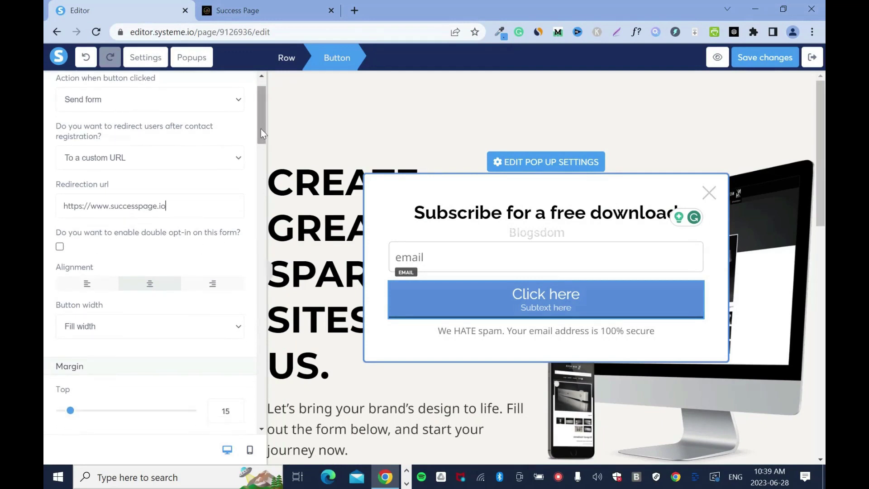
{"action": "left_click_drag", "start_coordinate": [262, 129], "coordinate": [259, 270]}
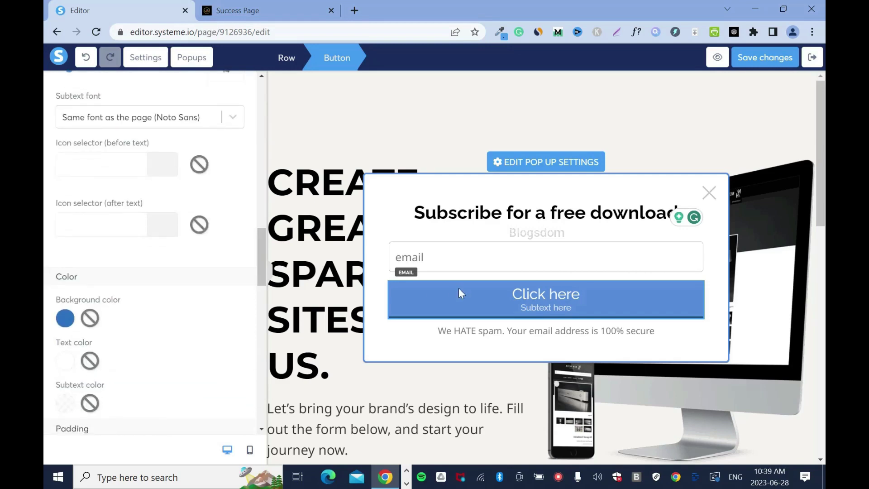
- Set the Click here button's background colour to a golden orange shade
{"action": "left_click", "coordinate": [65, 318]}
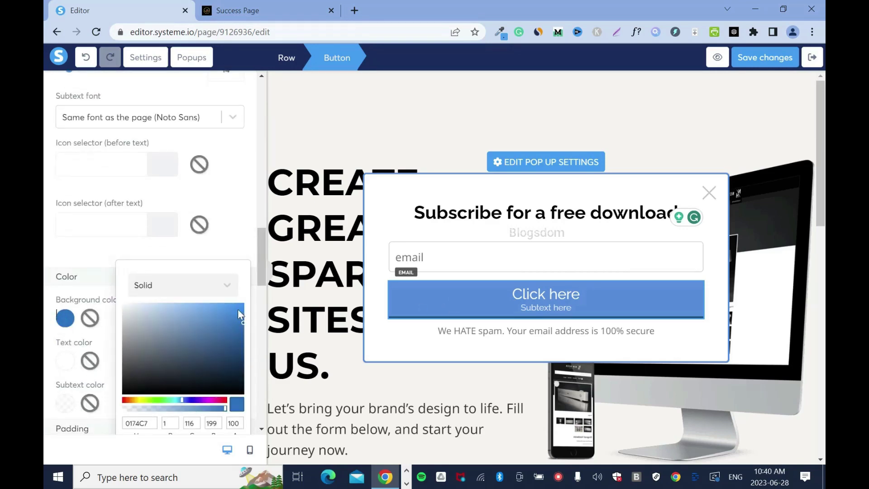
{"action": "left_click", "coordinate": [265, 253]}
{"action": "scroll", "coordinate": [91, 244], "scroll_direction": "down", "scroll_amount": 2}
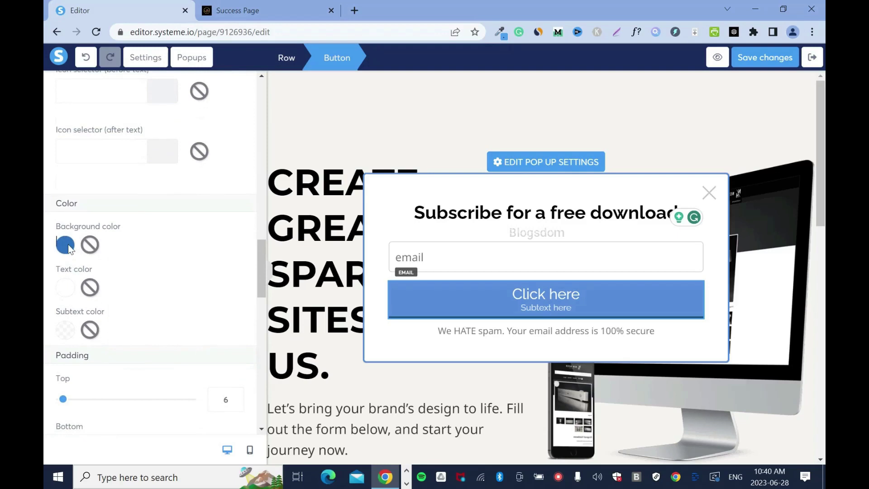
{"action": "left_click", "coordinate": [68, 244]}
{"action": "left_click", "coordinate": [143, 398]}
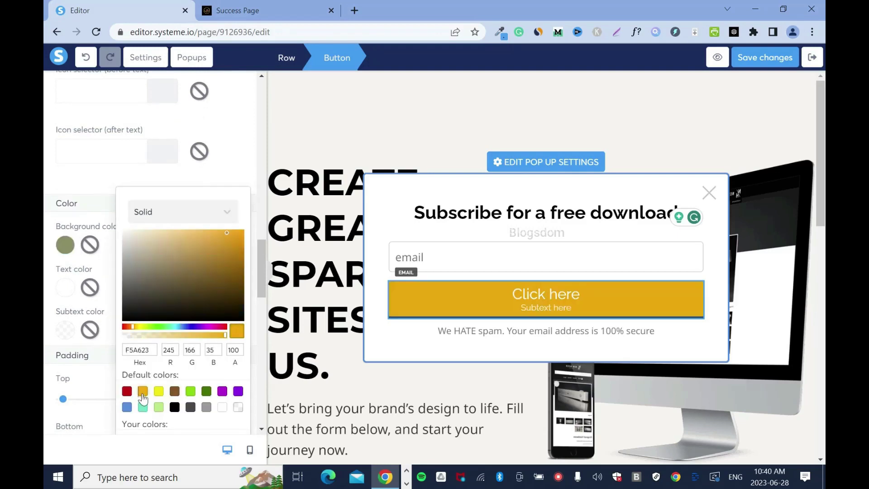
{"action": "left_click", "coordinate": [240, 233]}
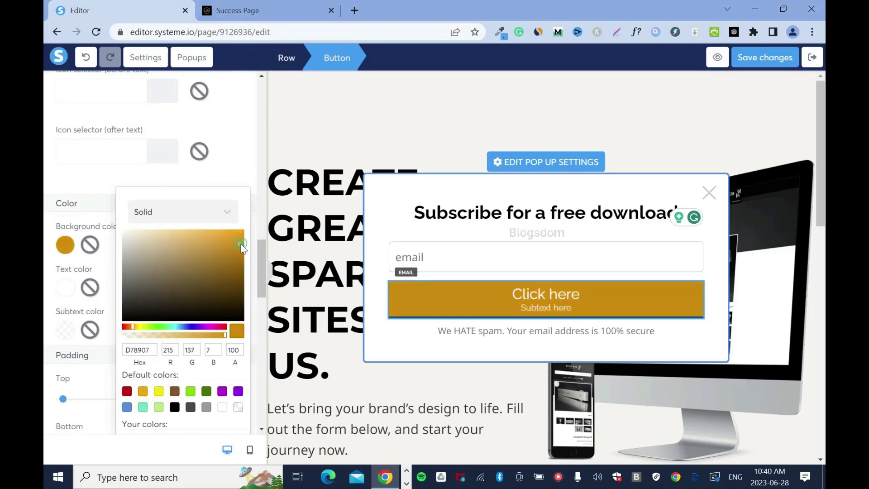
{"action": "left_click", "coordinate": [259, 271]}
{"action": "left_click_drag", "start_coordinate": [259, 270], "coordinate": [263, 188]}
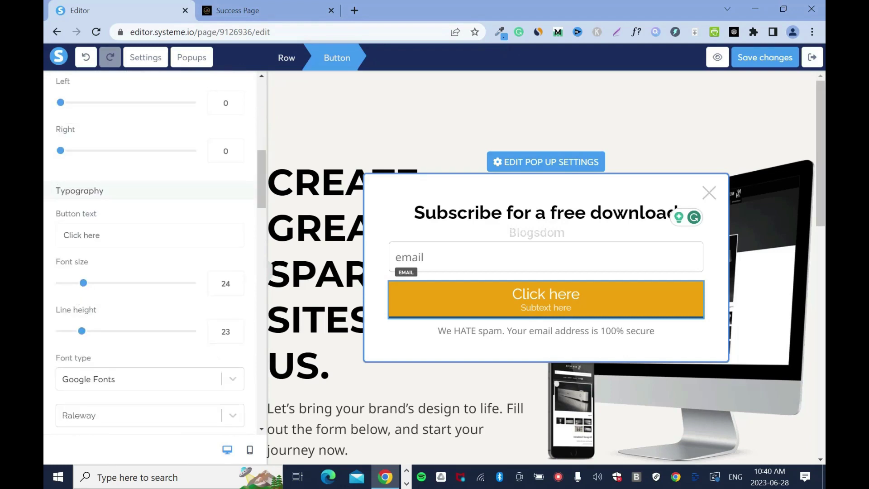
- Change the button text to 'Download' and clear the 'Subtext here' subtext
{"action": "triple_click", "coordinate": [88, 235]}
{"action": "type", "text": "Download"}
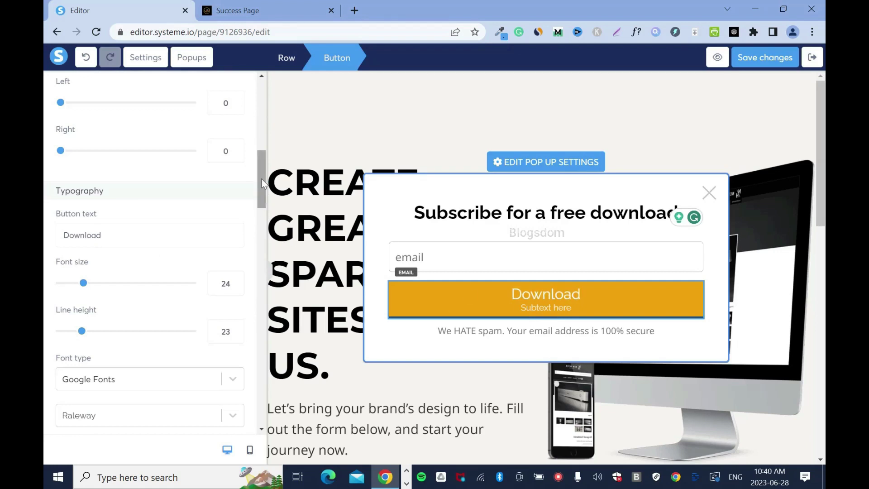
{"action": "left_click_drag", "start_coordinate": [257, 170], "coordinate": [257, 187]}
{"action": "scroll", "coordinate": [77, 308], "scroll_direction": "down", "scroll_amount": 2}
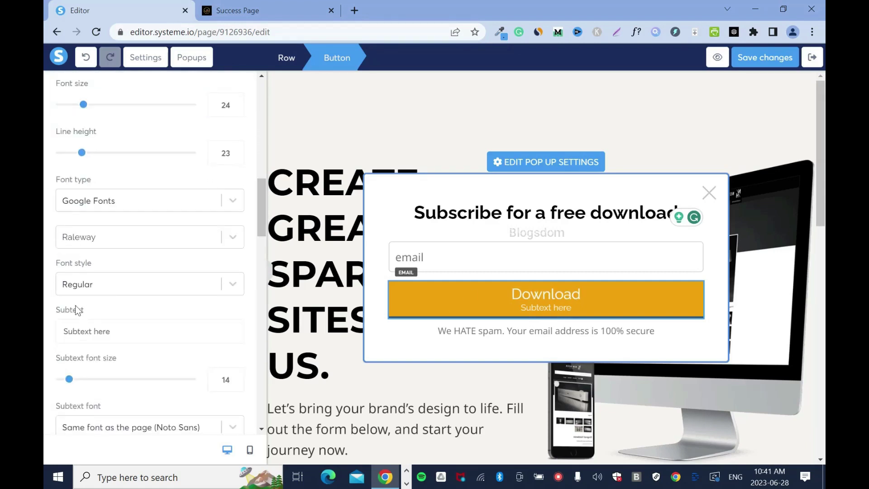
{"action": "key", "text": "ctrl+a"}
{"action": "key", "text": "BackSpace"}
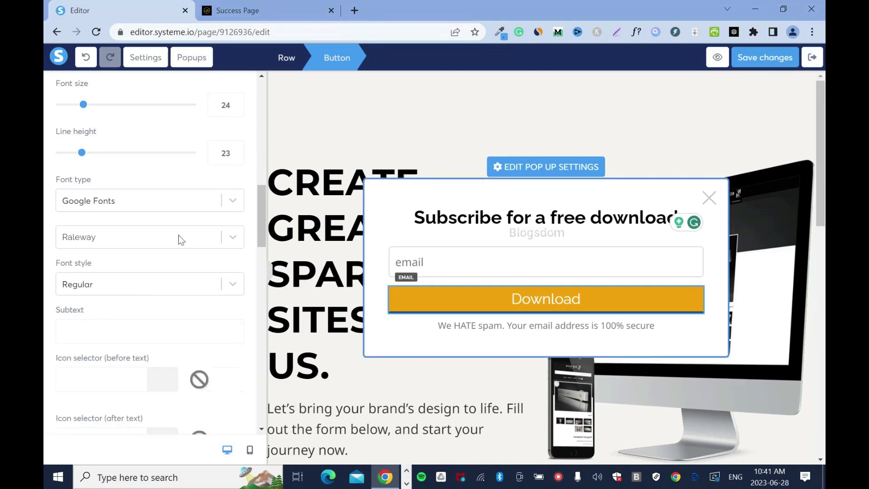
{"action": "scroll", "coordinate": [254, 228], "scroll_direction": "up", "scroll_amount": 4}
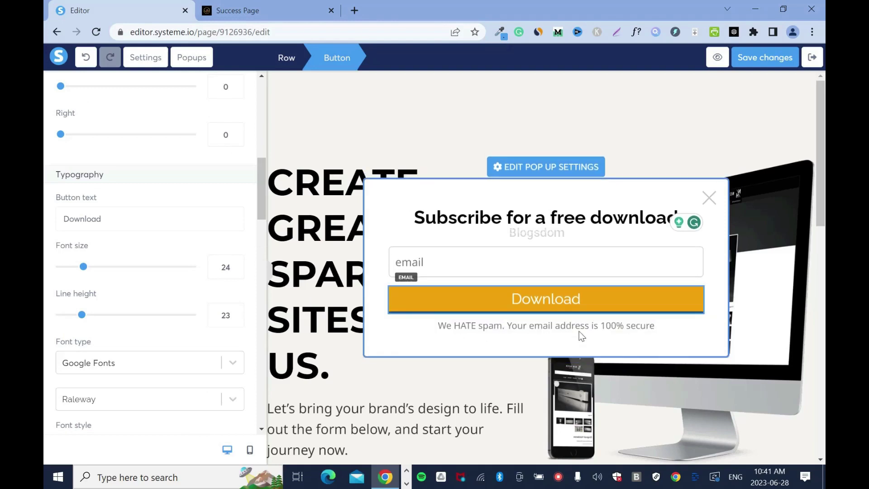
- Remove 'We HATE spam.' so the notice reads 'Your email address is 100% secure', and save
{"action": "mouse_move", "coordinate": [641, 334]}
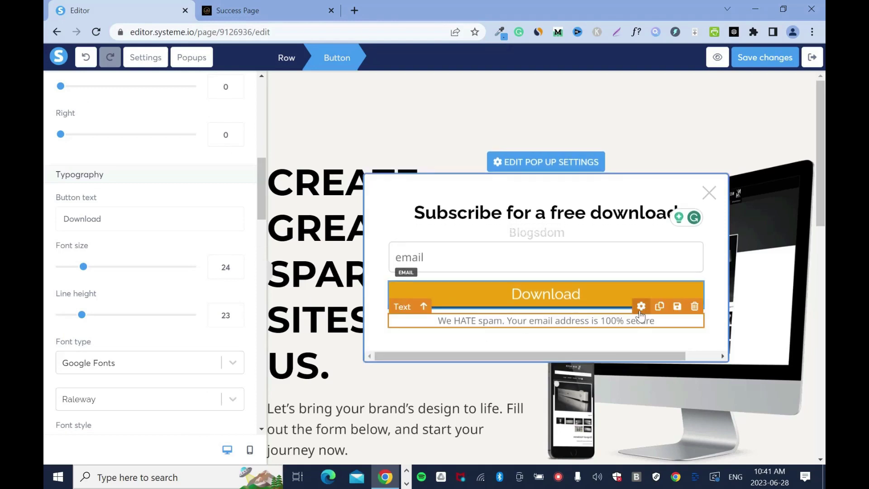
{"action": "left_click", "coordinate": [640, 310]}
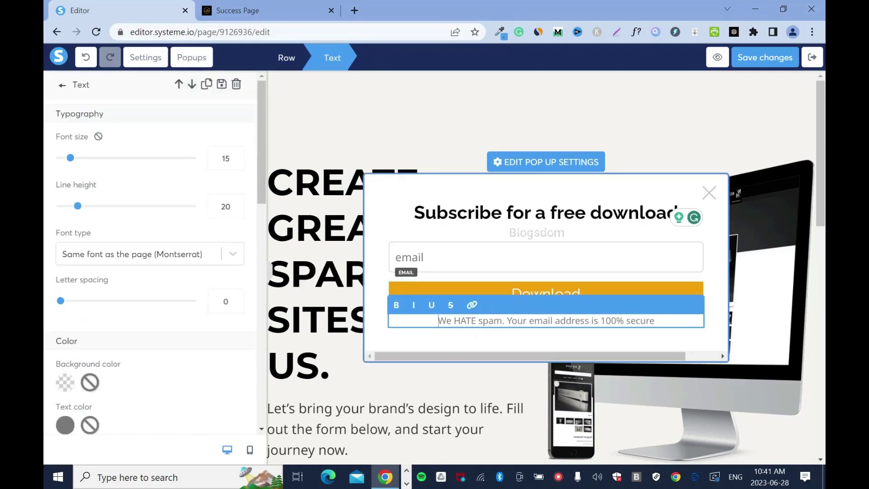
{"action": "left_click_drag", "start_coordinate": [507, 321], "coordinate": [437, 321]}
{"action": "key", "text": "BackSpace"}
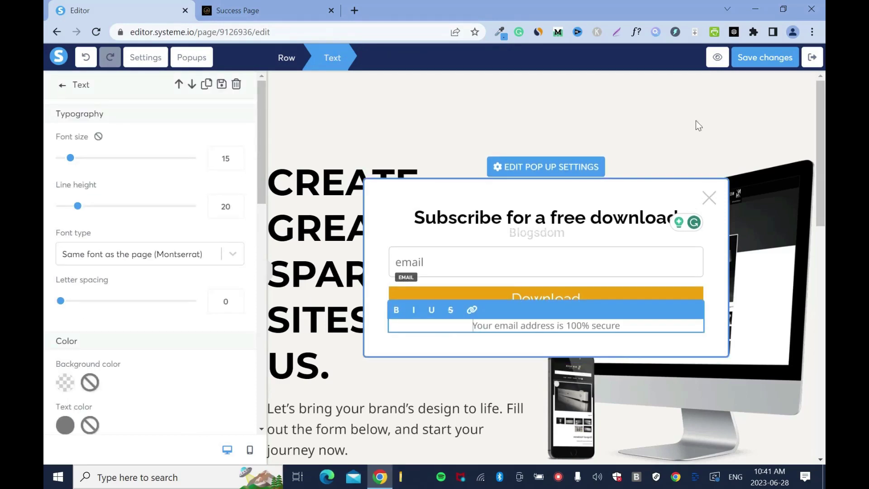
{"action": "left_click", "coordinate": [755, 62]}
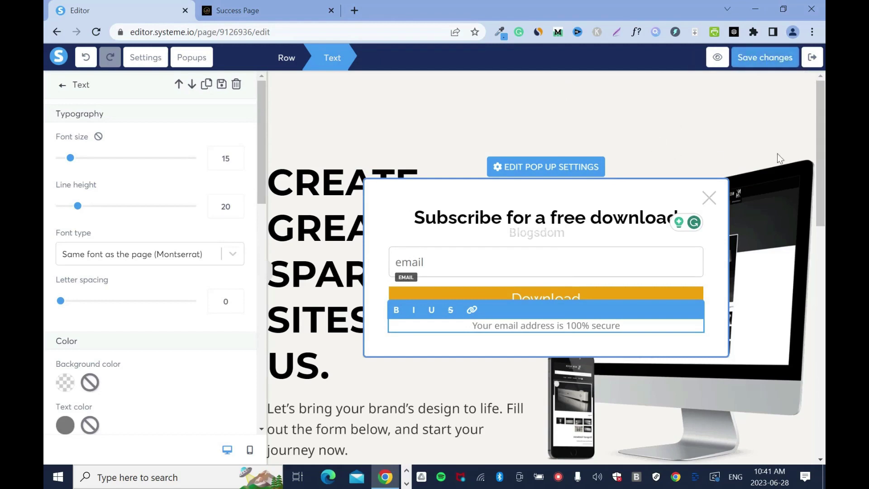
{"action": "left_click", "coordinate": [710, 201]}
- Close the popup editor and return to editing the main squeeze page
{"action": "left_click", "coordinate": [710, 200]}
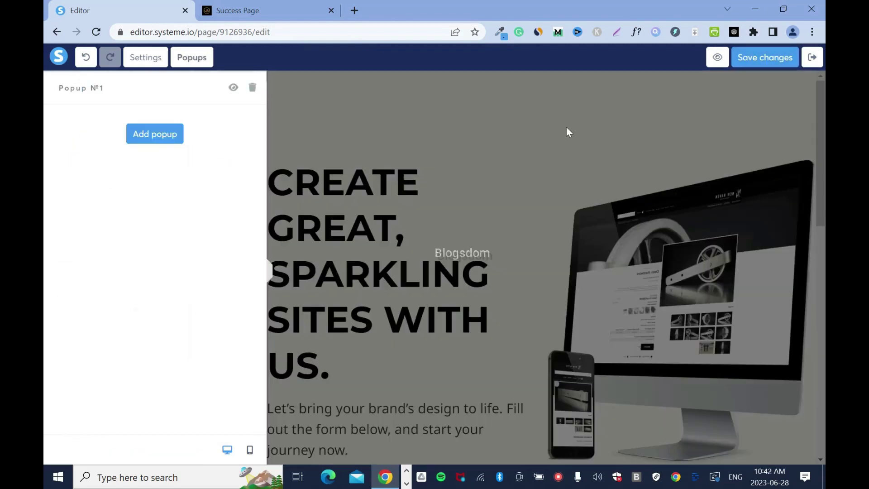
{"action": "left_click", "coordinate": [442, 106]}
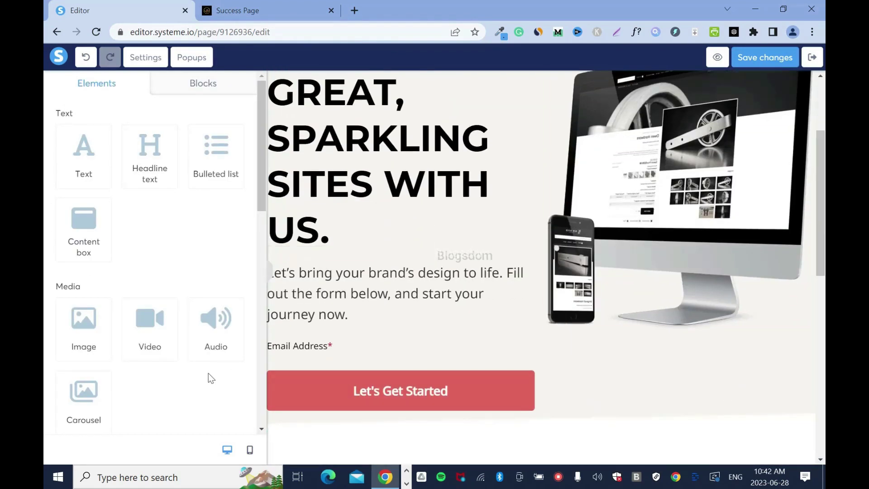
{"action": "mouse_move", "coordinate": [278, 249]}
{"action": "left_click", "coordinate": [269, 277]}
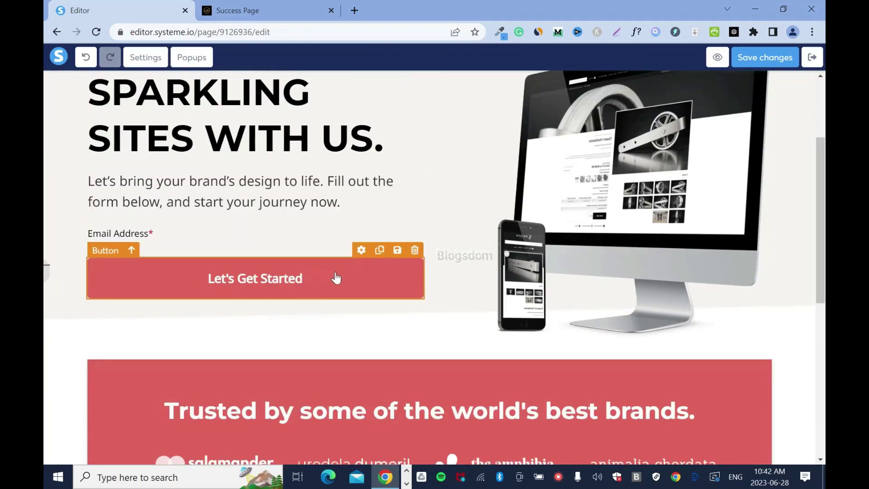
- Set the Let's Get Started button's click action to Show popup, Popup №1, and save
{"action": "left_click", "coordinate": [361, 250]}
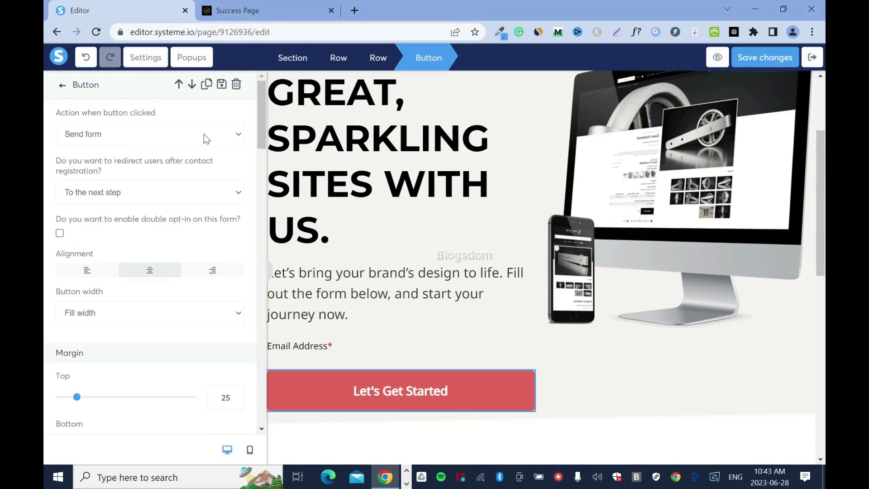
{"action": "left_click", "coordinate": [238, 134]}
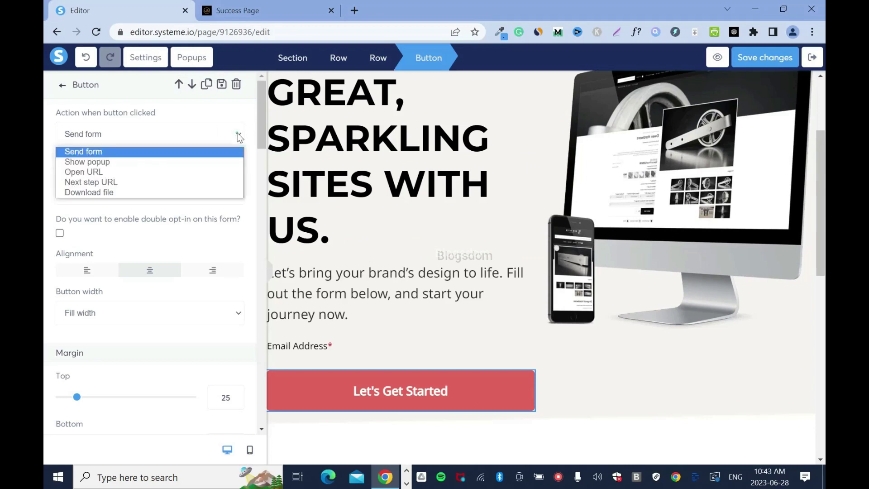
{"action": "left_click", "coordinate": [105, 162]}
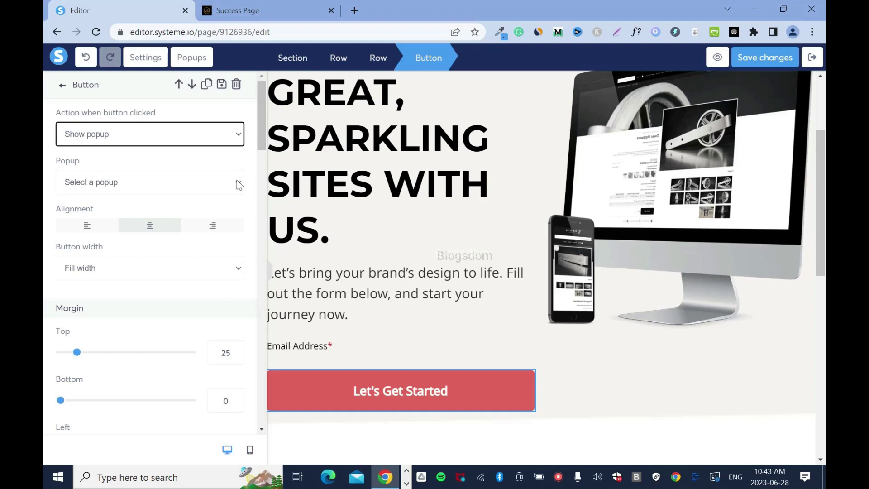
{"action": "left_click", "coordinate": [239, 184]}
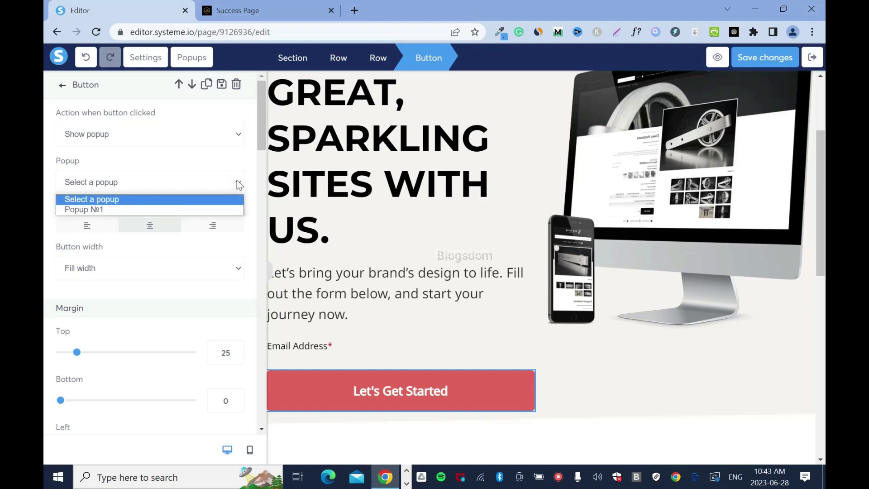
{"action": "left_click", "coordinate": [113, 210]}
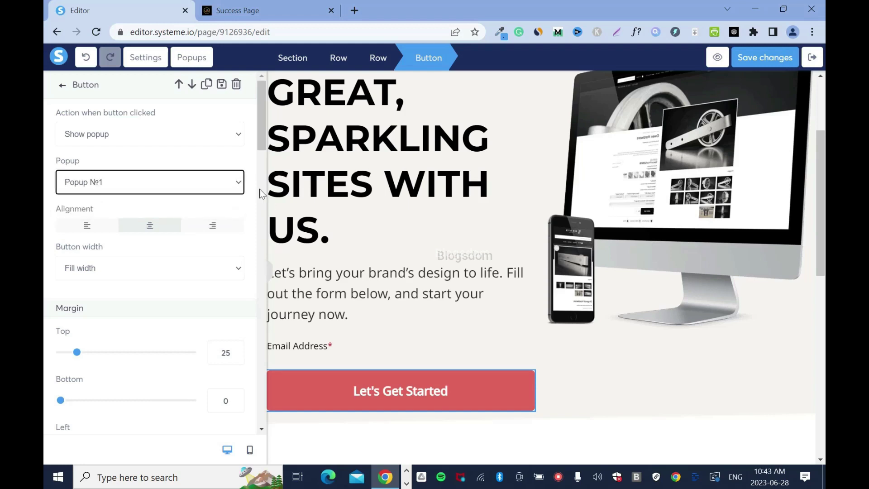
{"action": "left_click", "coordinate": [773, 68]}
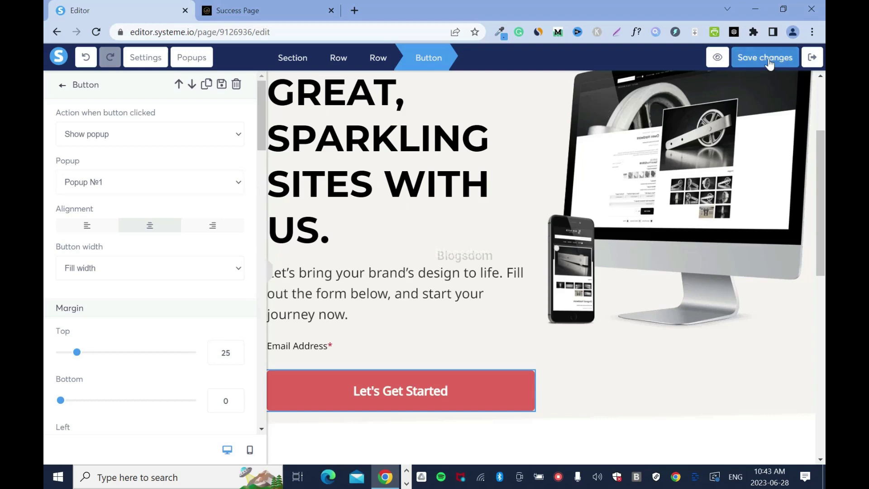
- Verify on the live funnel that Let's Get Started opens the popup, then reopen the page editor
{"action": "left_click", "coordinate": [814, 59]}
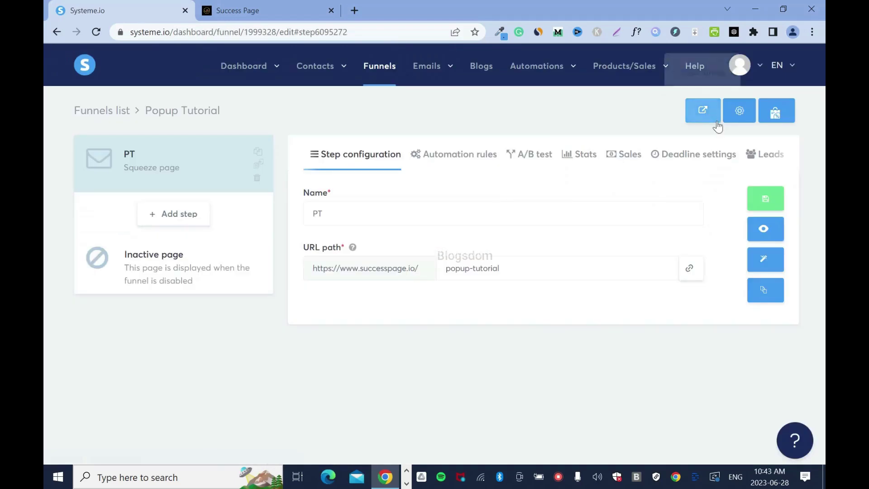
{"action": "left_click", "coordinate": [331, 10]}
{"action": "left_click", "coordinate": [705, 111]}
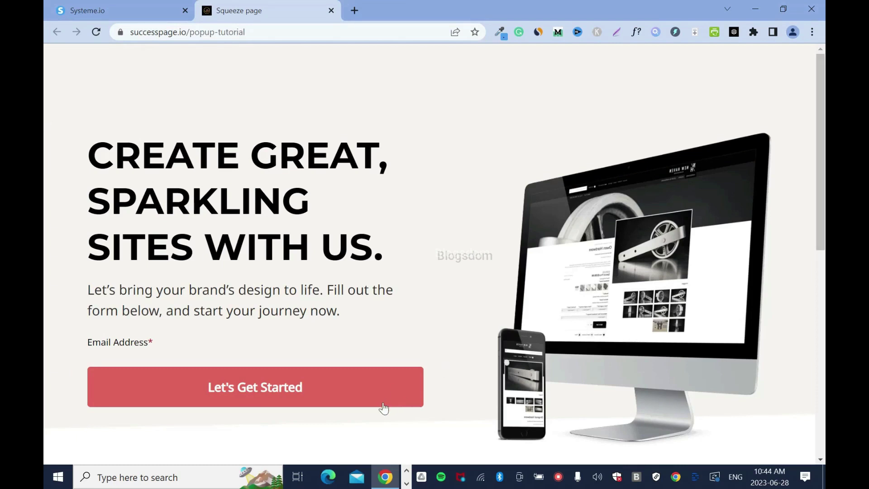
{"action": "left_click", "coordinate": [352, 395]}
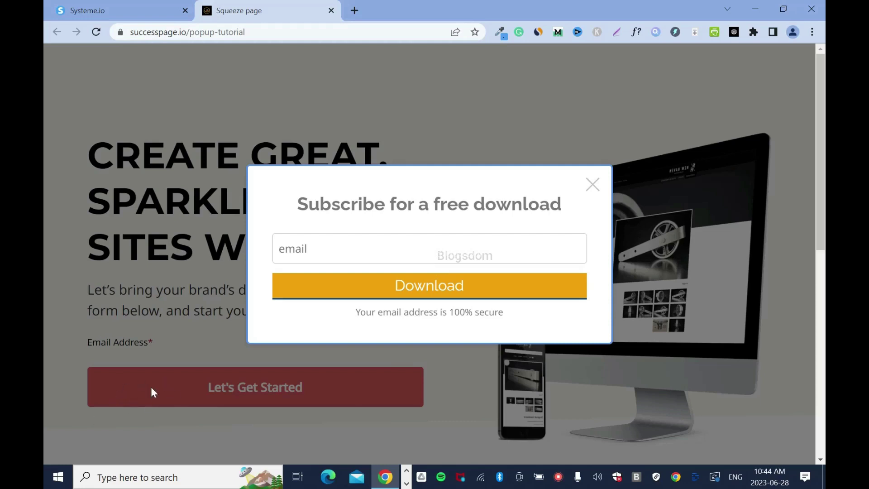
{"action": "left_click", "coordinate": [593, 185]}
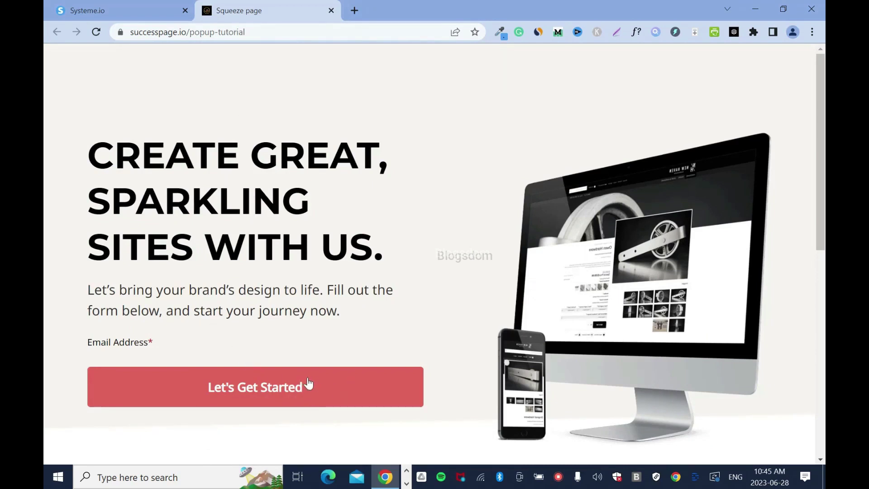
{"action": "left_click", "coordinate": [177, 6]}
{"action": "left_click", "coordinate": [767, 262]}
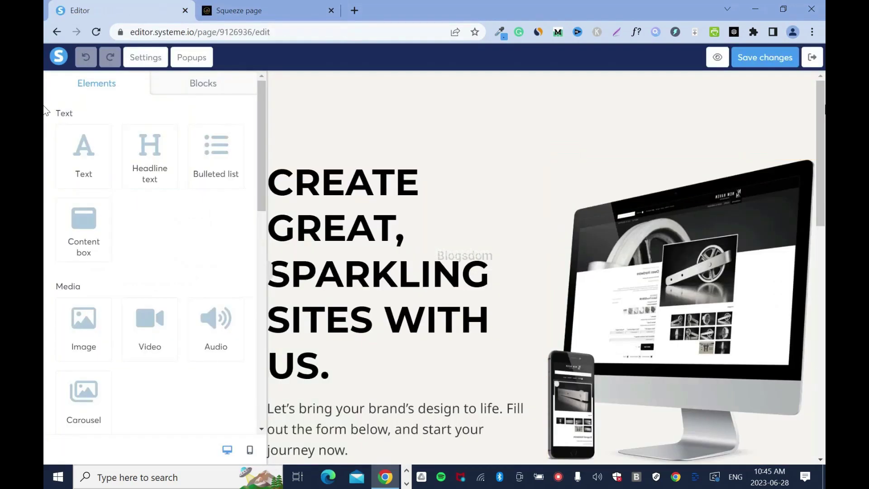
- Set Popup №1's Download button background to the pinkish red EC5858
{"action": "left_click", "coordinate": [204, 58]}
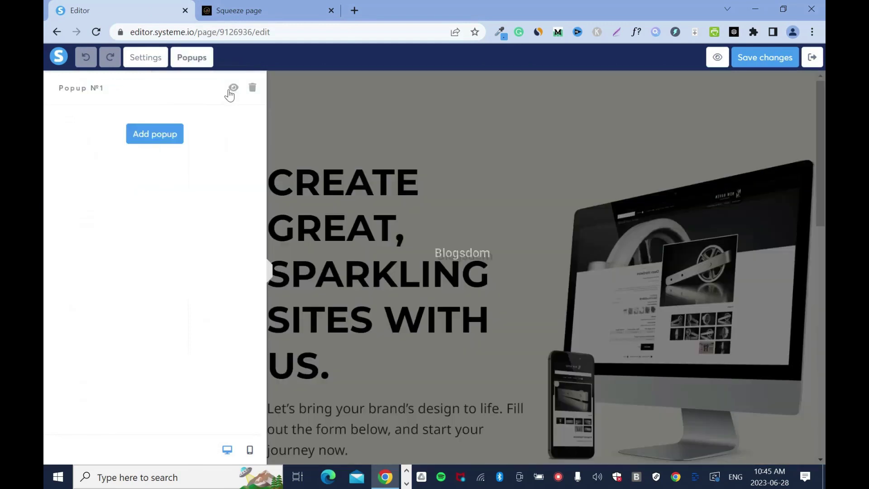
{"action": "left_click", "coordinate": [233, 90]}
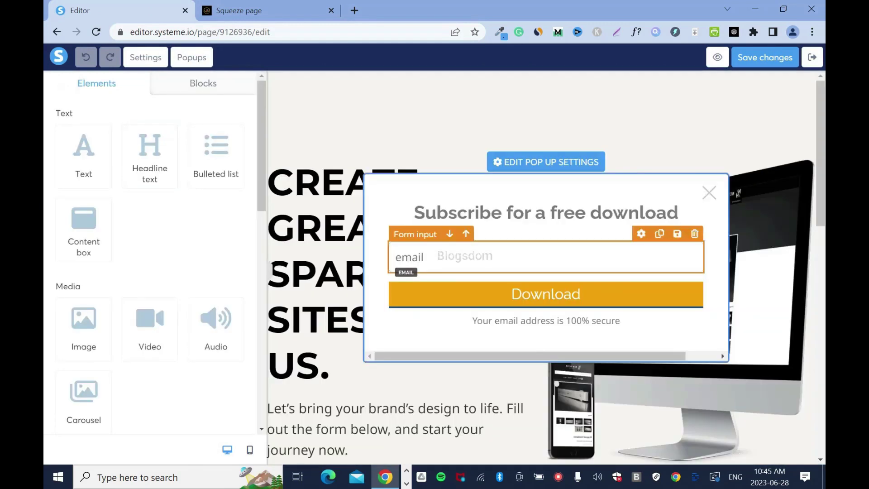
{"action": "left_click", "coordinate": [642, 275]}
{"action": "left_click", "coordinate": [640, 275]}
{"action": "left_click", "coordinate": [640, 276]}
{"action": "left_click_drag", "start_coordinate": [260, 122], "coordinate": [260, 281]}
{"action": "left_click", "coordinate": [67, 237]}
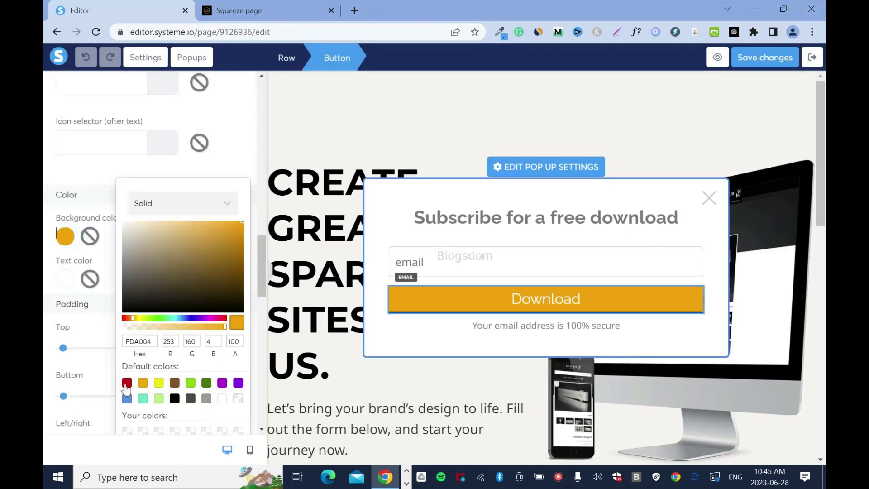
{"action": "left_click", "coordinate": [126, 319]}
{"action": "left_click", "coordinate": [198, 227]}
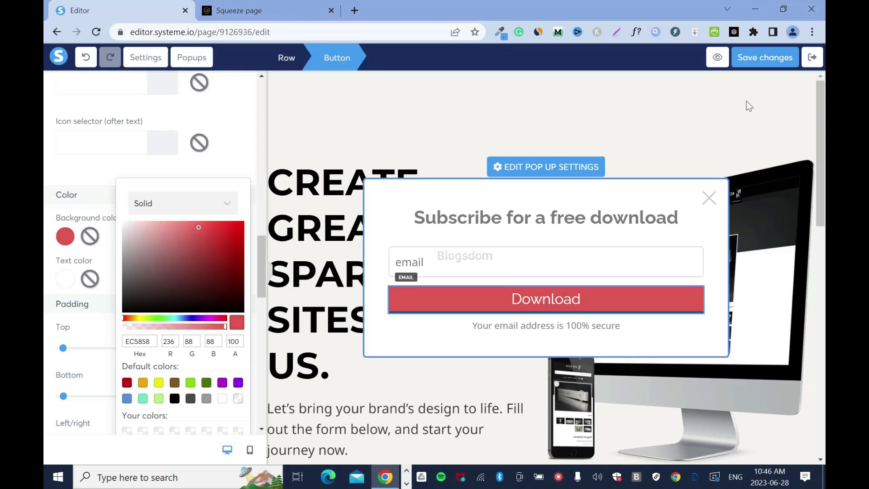
- Save the popup changes and return to the live squeeze page tab
{"action": "left_click", "coordinate": [772, 57]}
{"action": "left_click", "coordinate": [748, 63]}
{"action": "left_click", "coordinate": [748, 63]}
{"action": "left_click", "coordinate": [272, 11]}
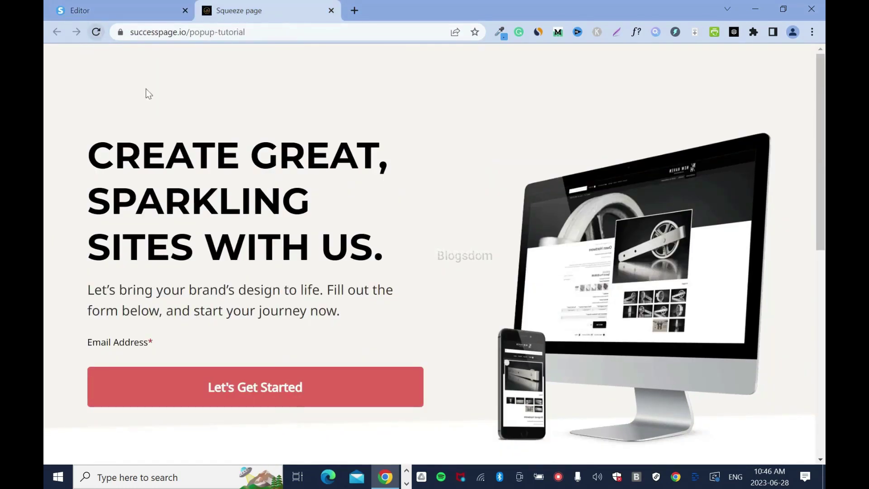
- Trigger the red Download popup on the live page, then return to the PT funnel step via Tags
{"action": "left_click", "coordinate": [310, 392]}
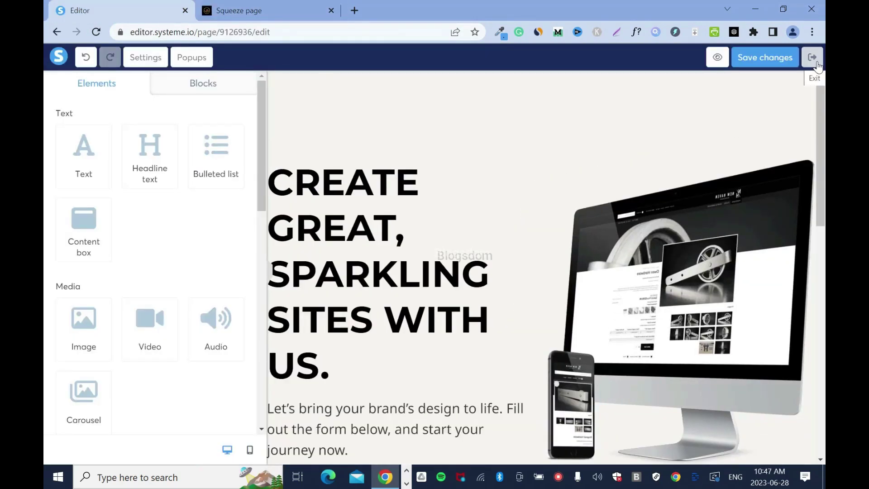
{"action": "left_click", "coordinate": [815, 78]}
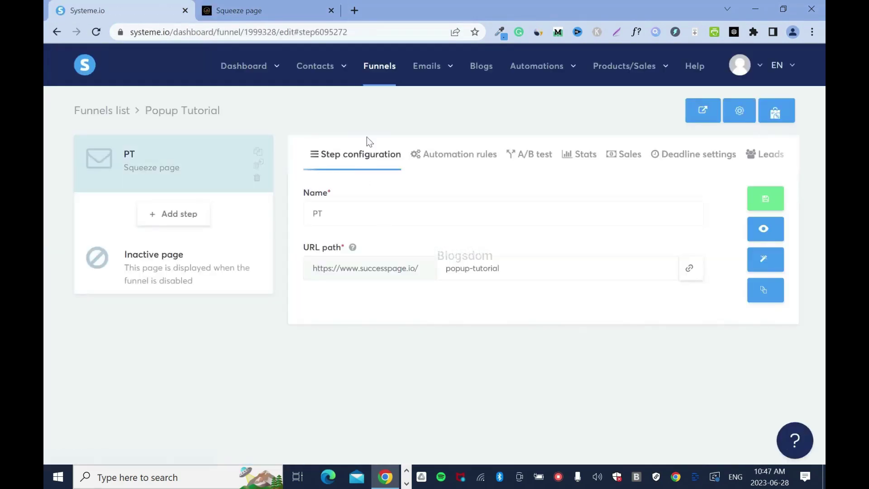
{"action": "mouse_move", "coordinate": [322, 73]}
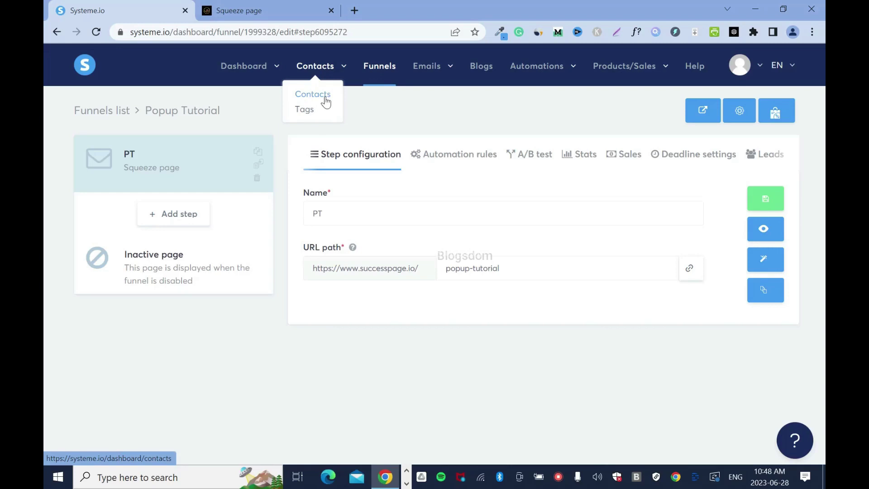
{"action": "left_click", "coordinate": [303, 110]}
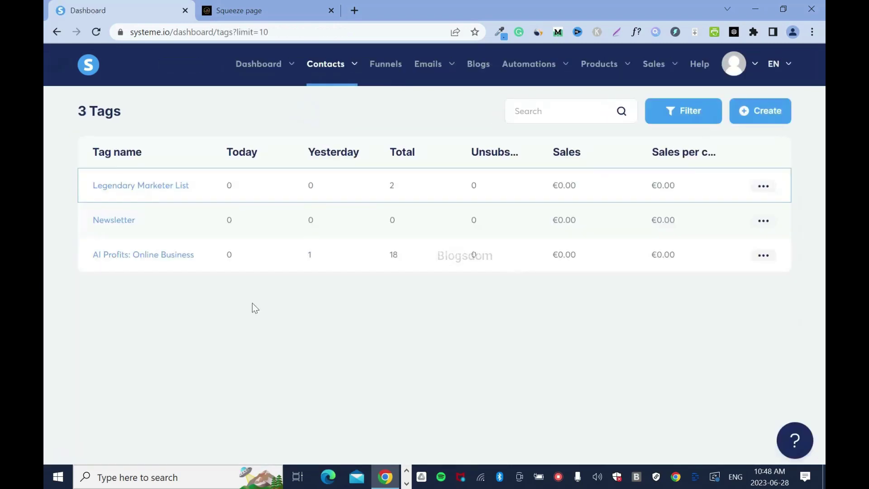
{"action": "left_click", "coordinate": [56, 33]}
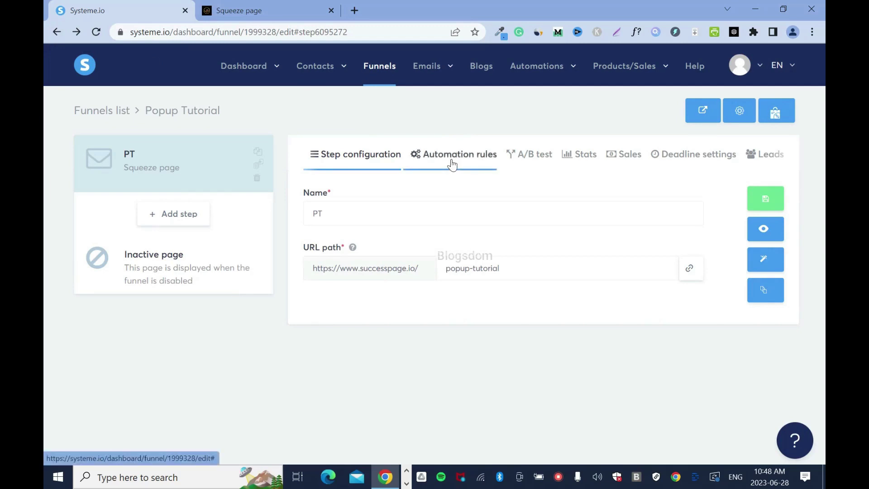
- Add a 'Funnel step form subscribed' rule, trying then removing a Newsletter add-tag action
{"action": "left_click", "coordinate": [437, 153]}
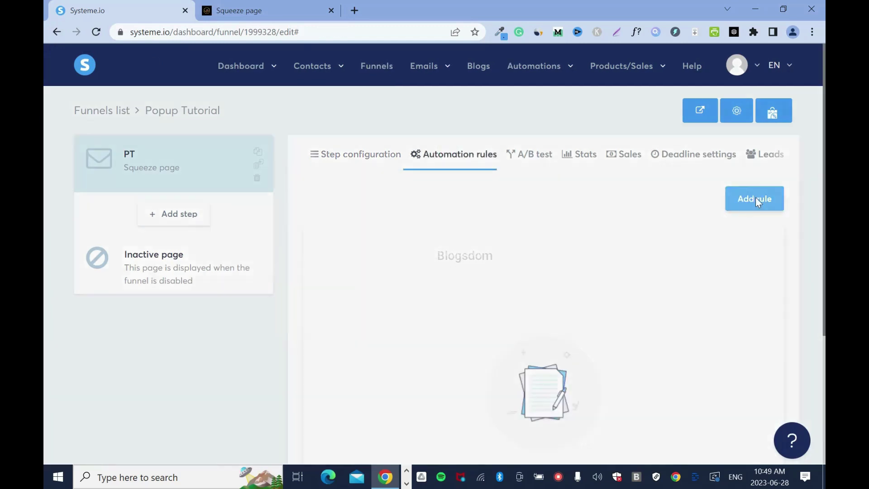
{"action": "left_click", "coordinate": [756, 199]}
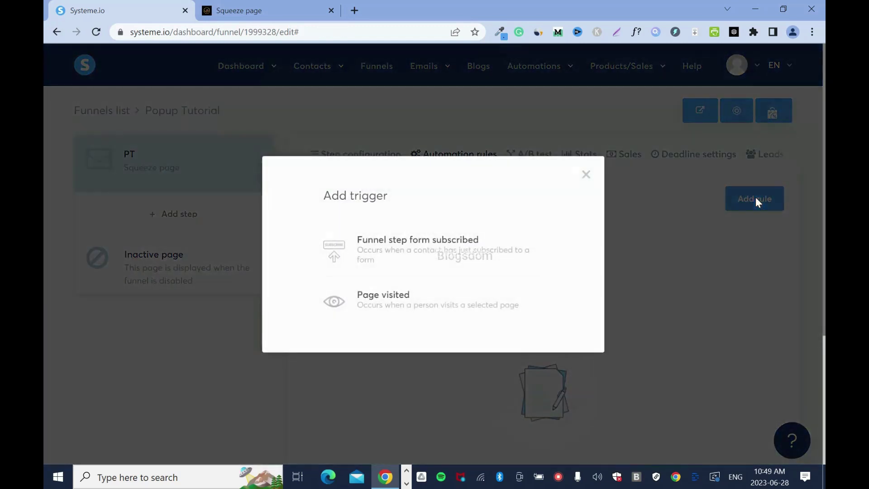
{"action": "left_click", "coordinate": [449, 252]}
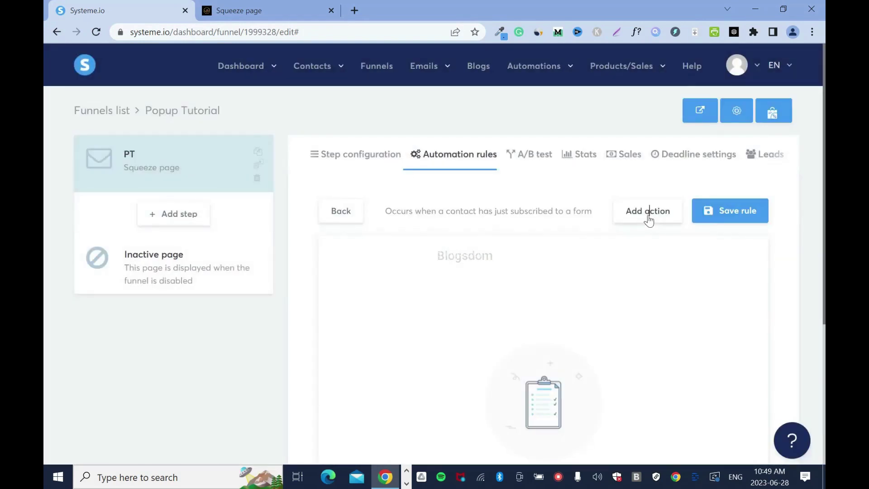
{"action": "left_click", "coordinate": [650, 214]}
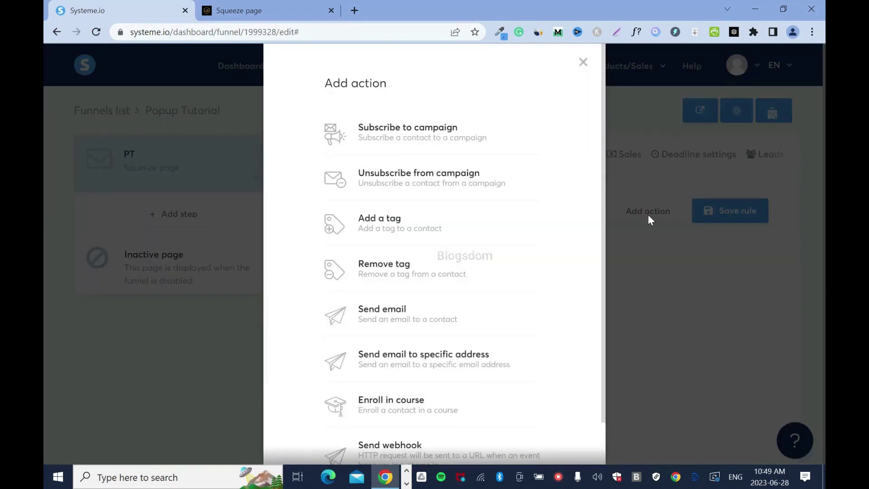
{"action": "left_click", "coordinate": [413, 224]}
{"action": "left_click", "coordinate": [730, 283]}
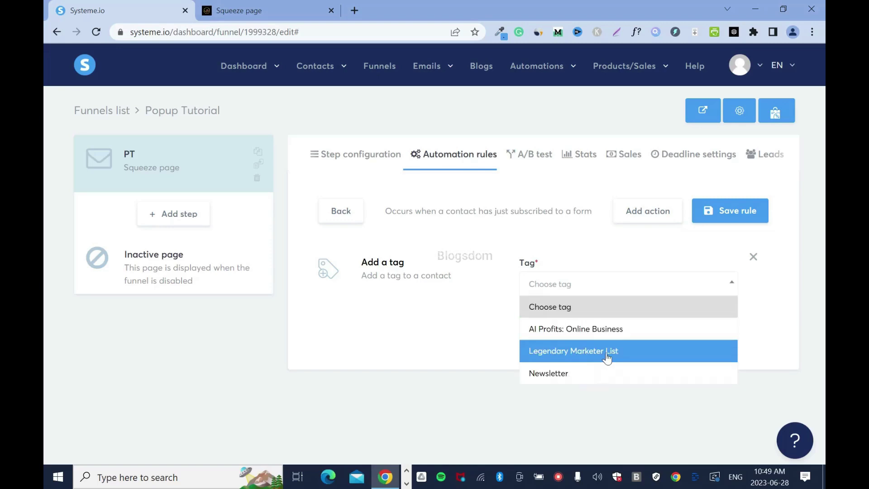
{"action": "left_click", "coordinate": [597, 379]}
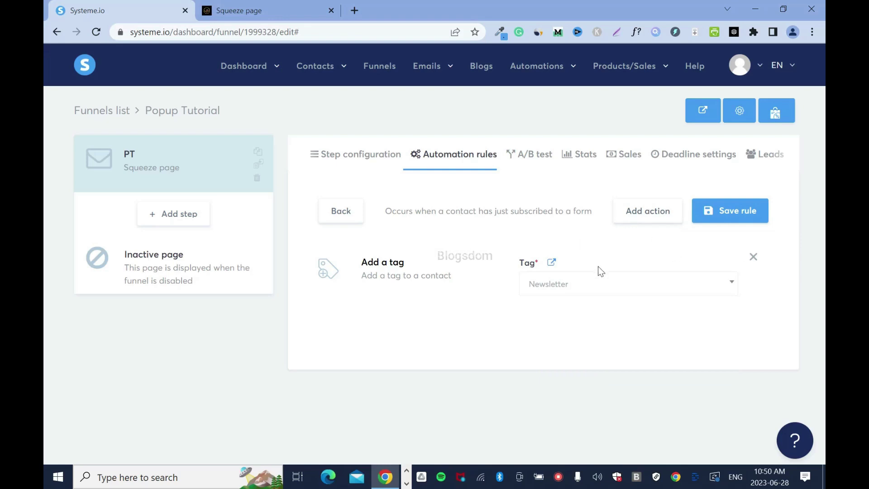
{"action": "left_click", "coordinate": [754, 258]}
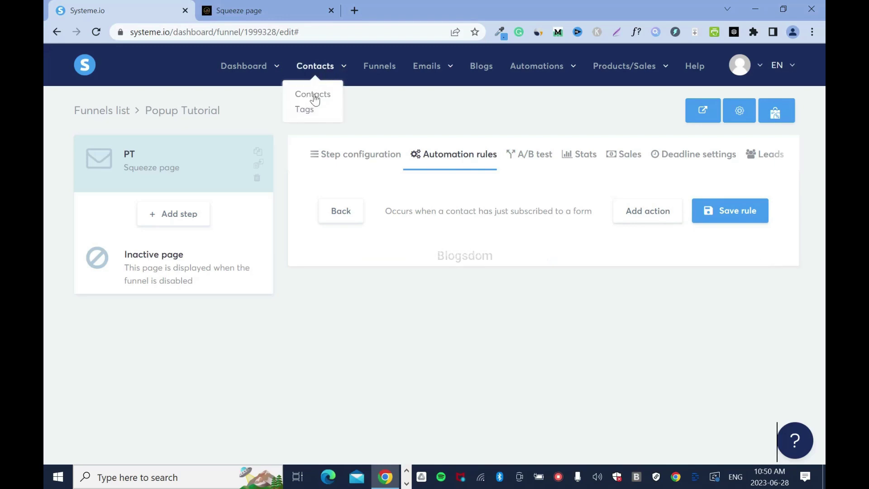
- Open Contacts > Tags to see the three tags, dismissing the Create tag form unsaved
{"action": "left_click", "coordinate": [306, 110]}
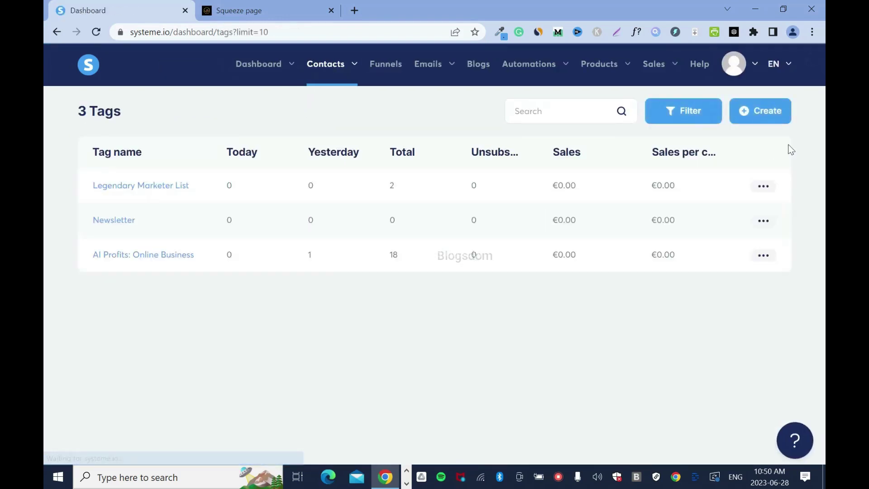
{"action": "left_click", "coordinate": [763, 115]}
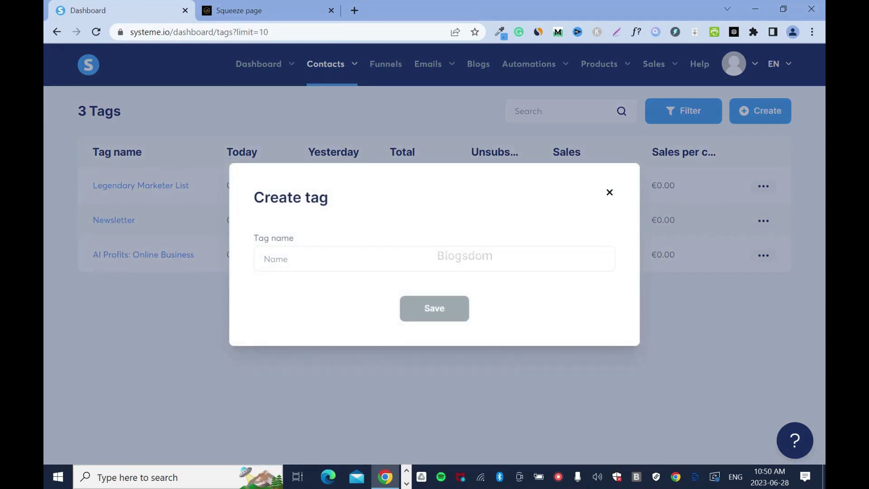
{"action": "left_click", "coordinate": [610, 192]}
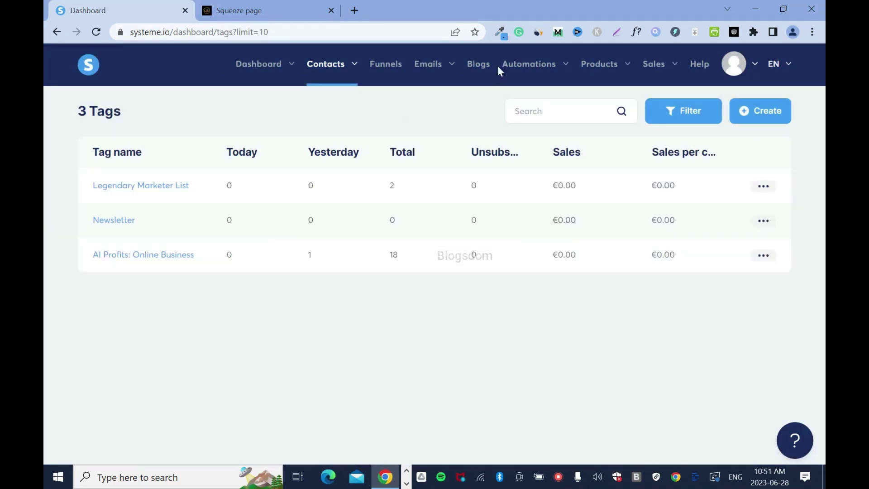
- Open the Success Page blog's 'Shopify Review' post for editing and close the squeeze page tab
{"action": "left_click", "coordinate": [478, 72]}
{"action": "left_click", "coordinate": [116, 185]}
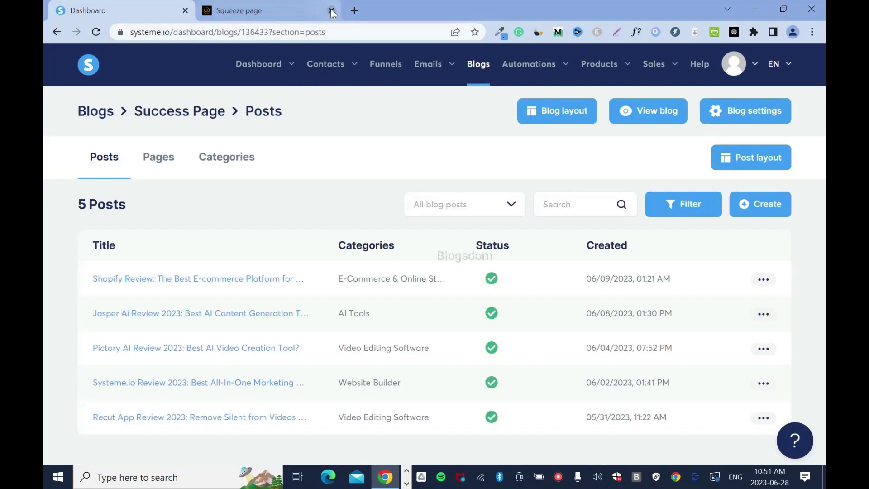
{"action": "left_click", "coordinate": [332, 11]}
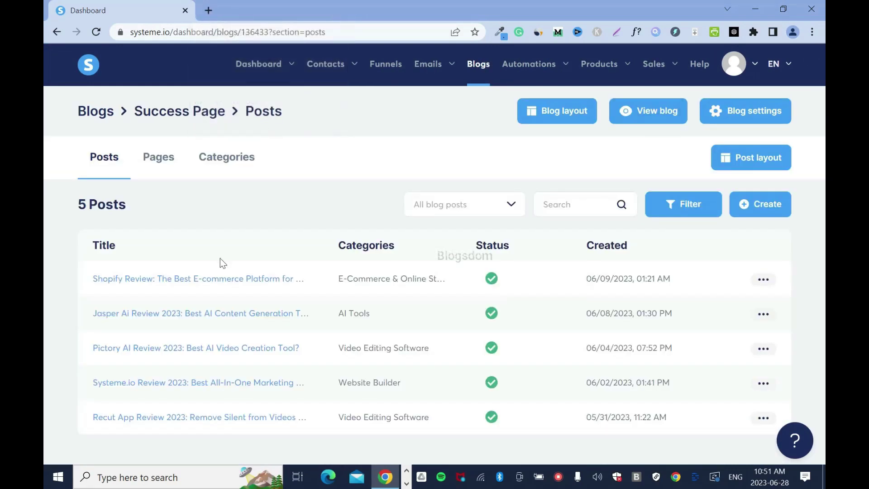
{"action": "left_click", "coordinate": [154, 278]}
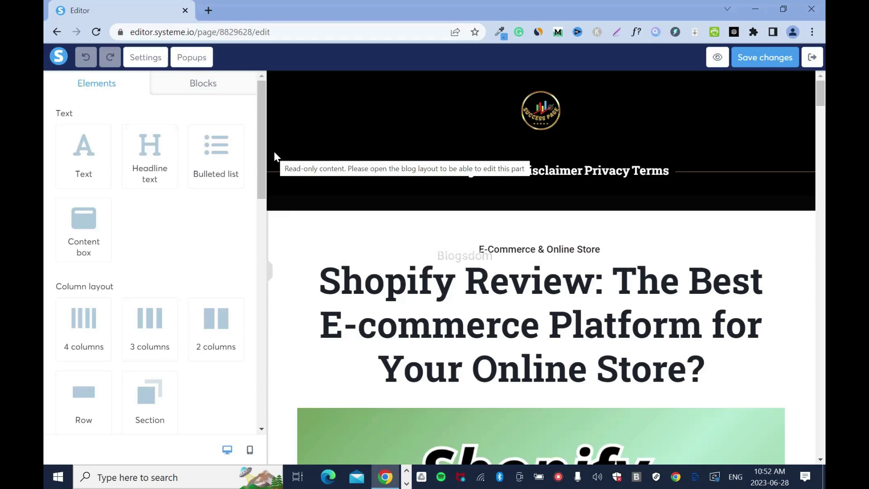
- Add a subscribe popup, delete its 'We HATE spam.' sentence, save, and open its settings
{"action": "left_click", "coordinate": [201, 59]}
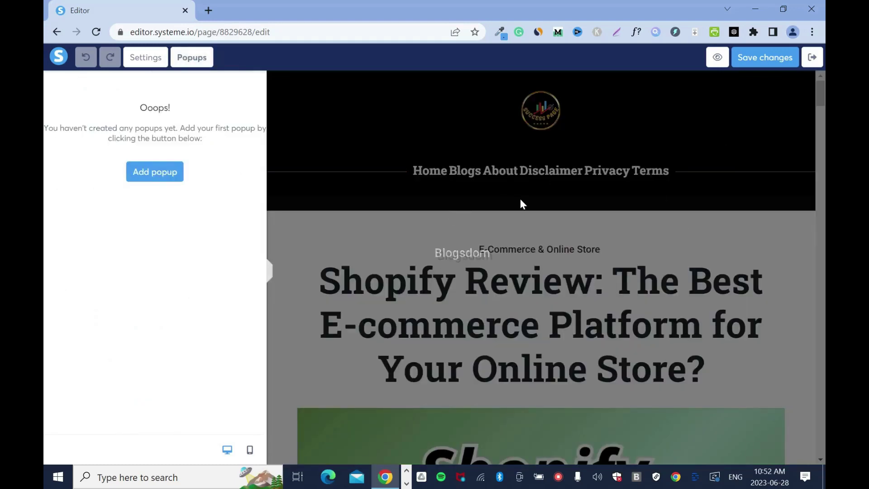
{"action": "left_click", "coordinate": [169, 180]}
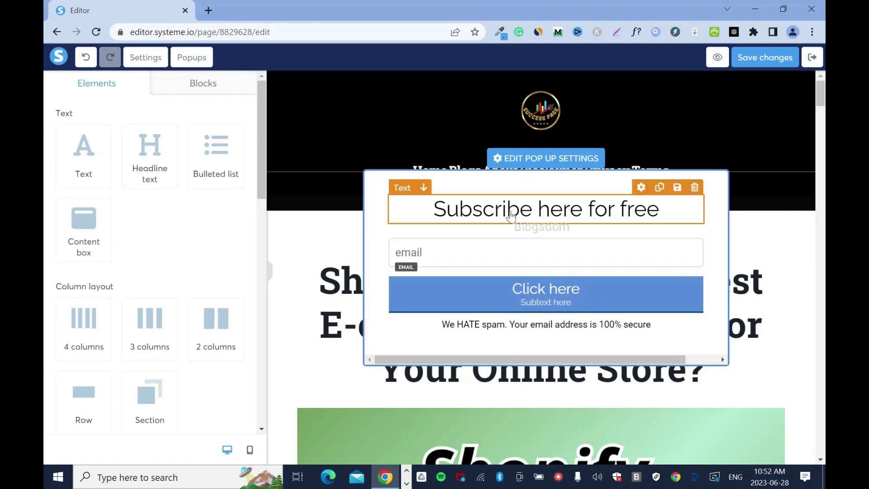
{"action": "left_click", "coordinate": [508, 325]}
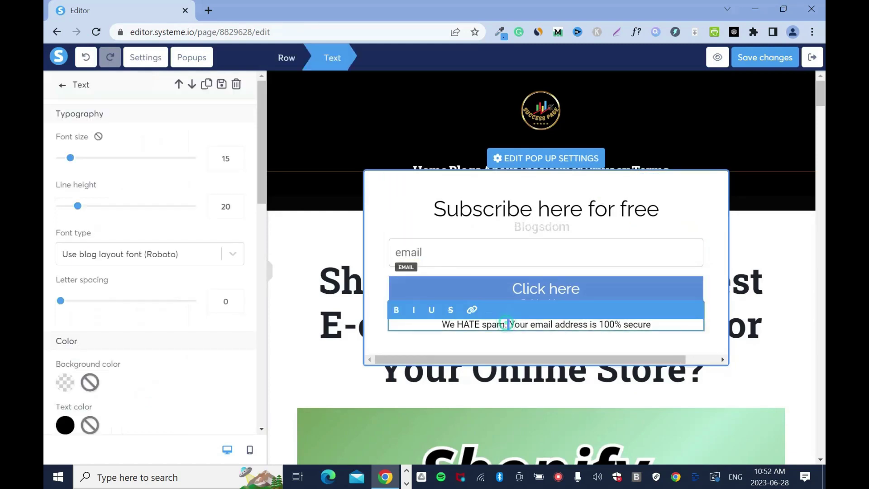
{"action": "left_click_drag", "start_coordinate": [506, 324], "coordinate": [444, 325]}
{"action": "key", "text": "BackSpace"}
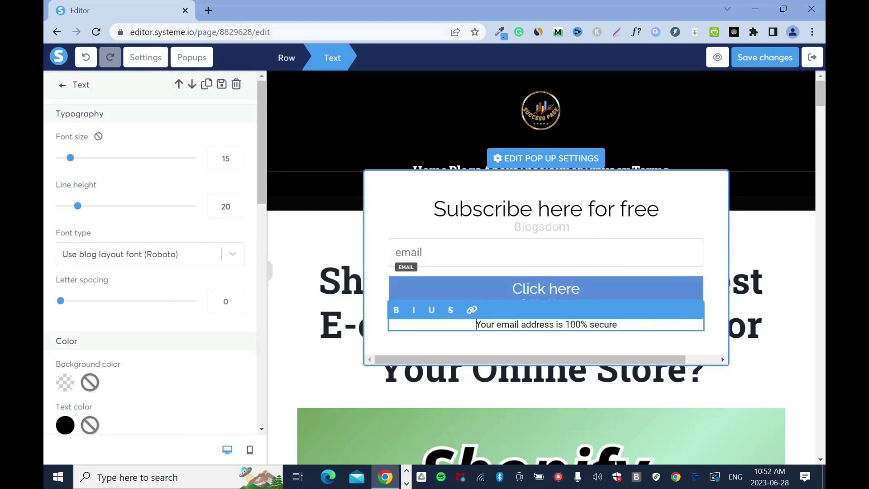
{"action": "left_click", "coordinate": [756, 59]}
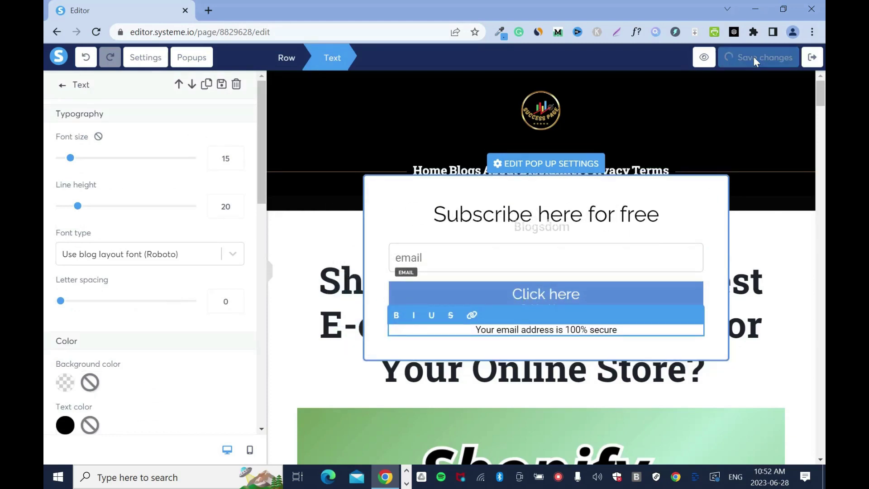
{"action": "left_click", "coordinate": [499, 167]}
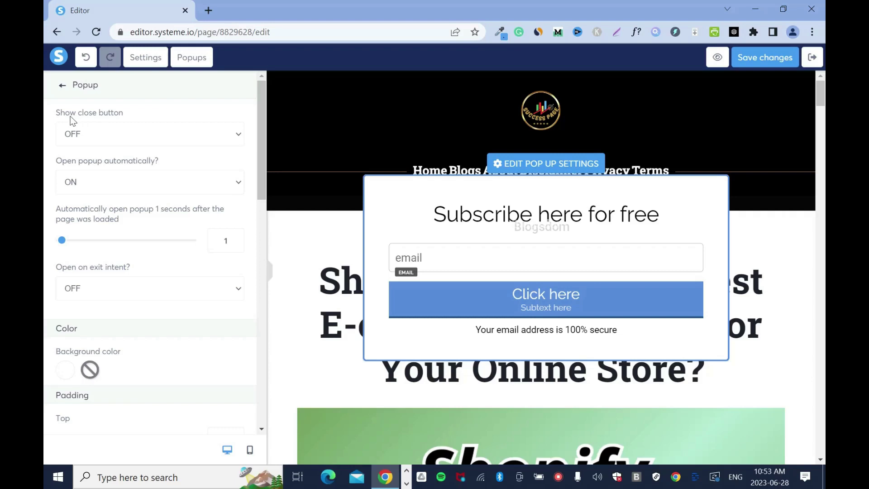
- Show a close button, keep the reshow delay off, and auto-open the popup after 10 seconds
{"action": "left_click", "coordinate": [237, 134]}
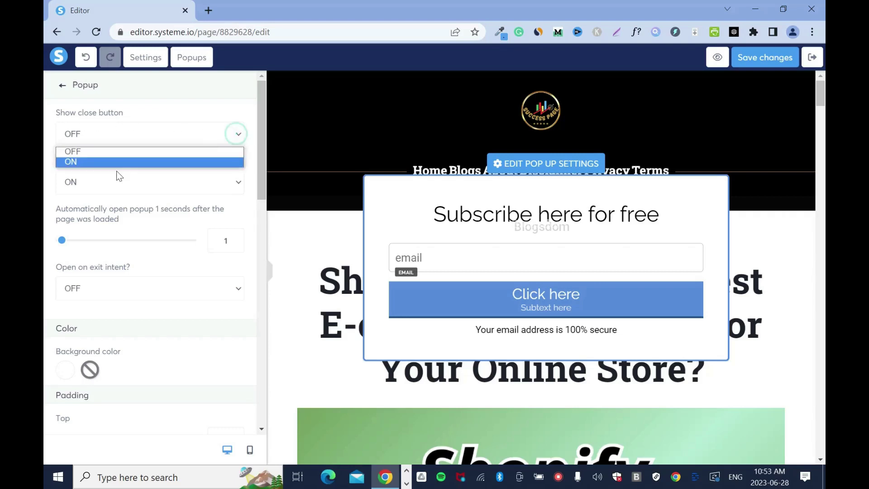
{"action": "left_click", "coordinate": [117, 162]}
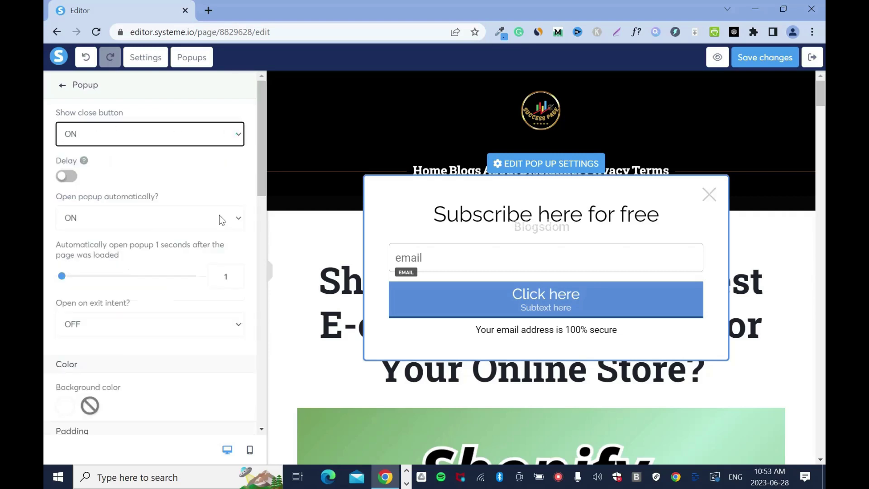
{"action": "left_click", "coordinate": [68, 176]}
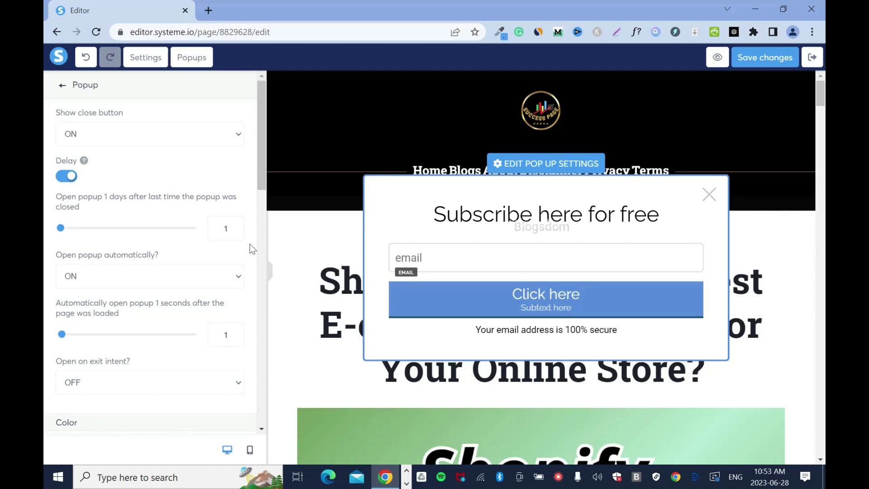
{"action": "left_click", "coordinate": [67, 176]}
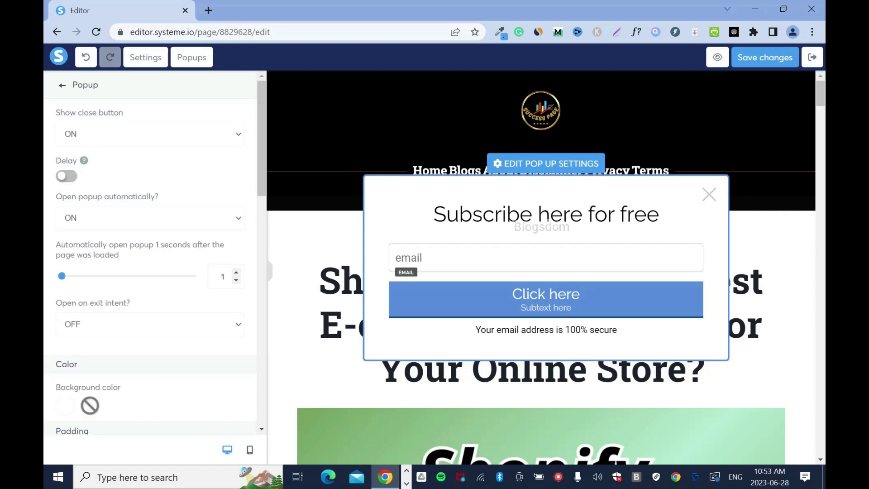
{"action": "left_click", "coordinate": [222, 277]}
{"action": "type", "text": "0"}
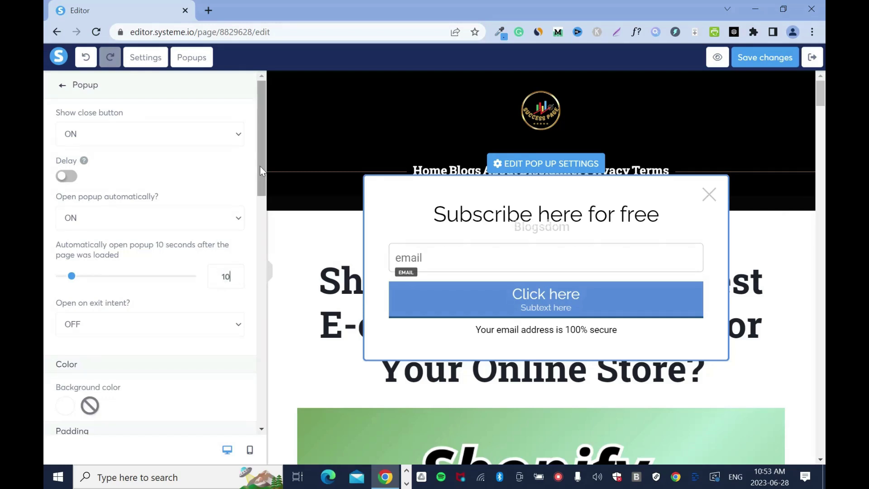
{"action": "left_click_drag", "start_coordinate": [260, 167], "coordinate": [260, 200]}
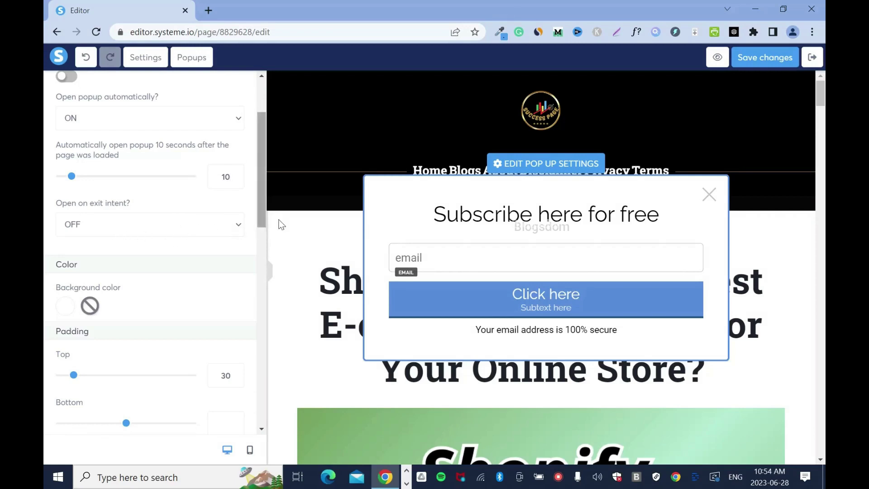
- Turn exit-intent opening off and save the popup timing settings
{"action": "left_click", "coordinate": [138, 224]}
{"action": "left_click", "coordinate": [139, 238]}
{"action": "left_click", "coordinate": [236, 225]}
{"action": "left_click", "coordinate": [110, 242]}
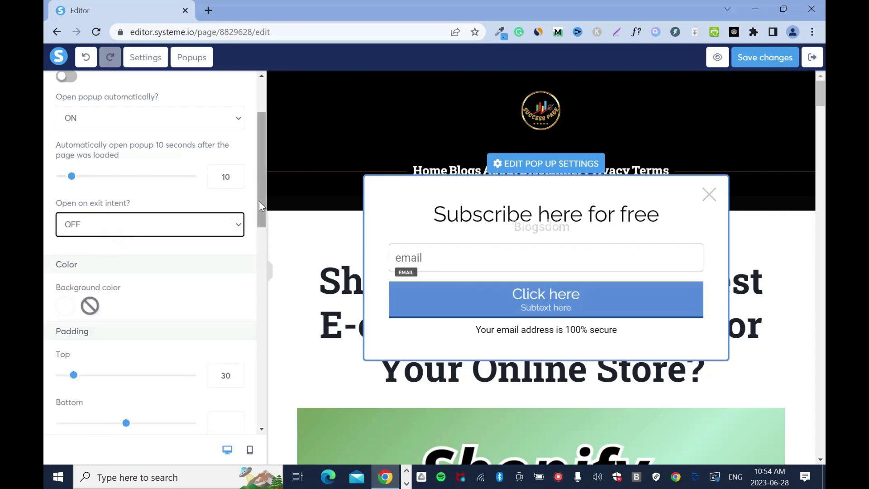
{"action": "left_click", "coordinate": [753, 55]}
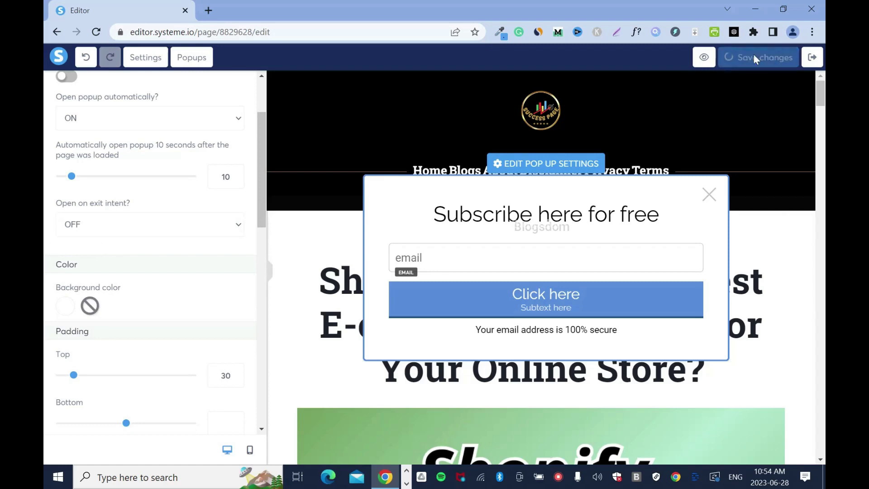
- Retitle the popup heading 'Access Shopify Promo'
{"action": "left_click", "coordinate": [498, 169]}
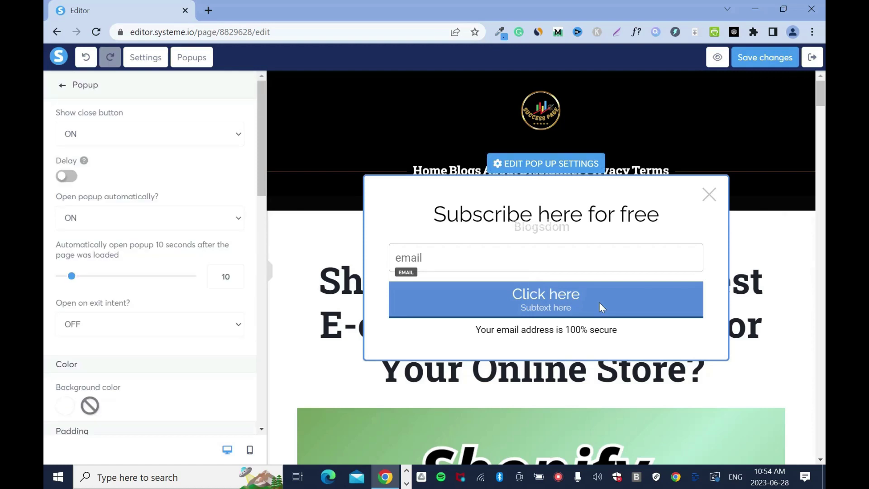
{"action": "left_click", "coordinate": [599, 302]}
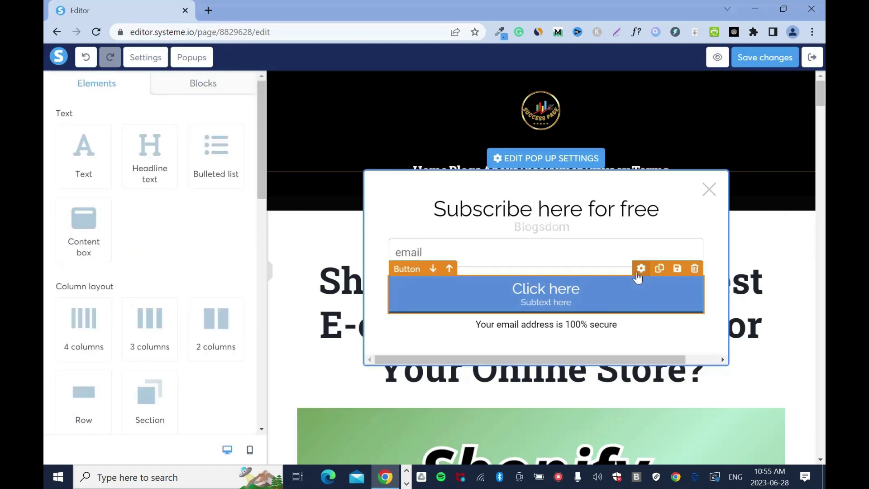
{"action": "left_click", "coordinate": [638, 272]}
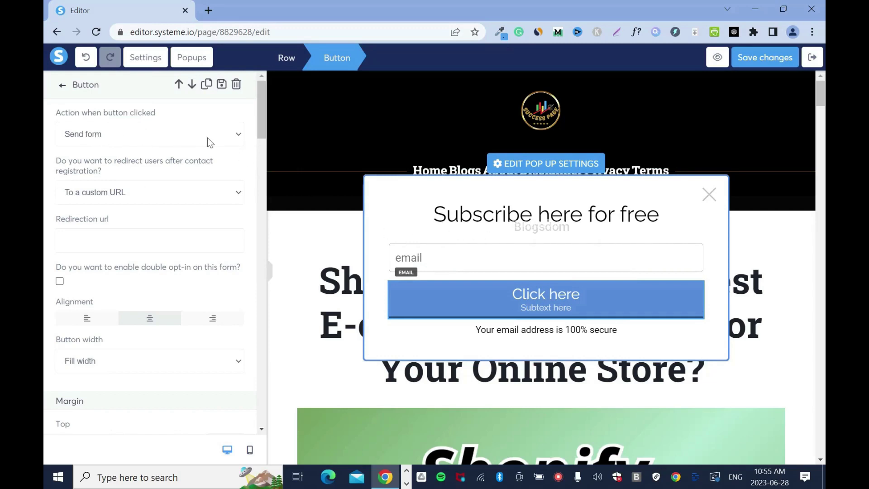
{"action": "left_click", "coordinate": [694, 213]}
{"action": "triple_click", "coordinate": [695, 213]}
{"action": "type", "text": "Access Shopi"}
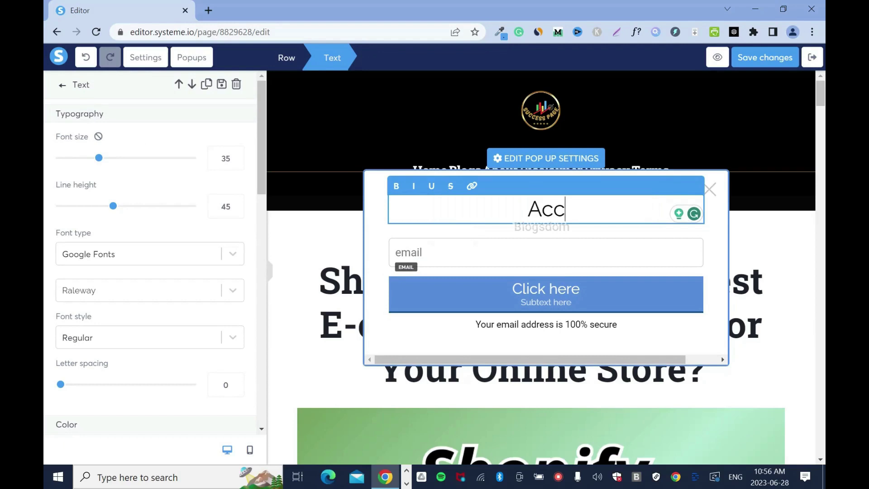
{"action": "type", "text": "fy Promo"}
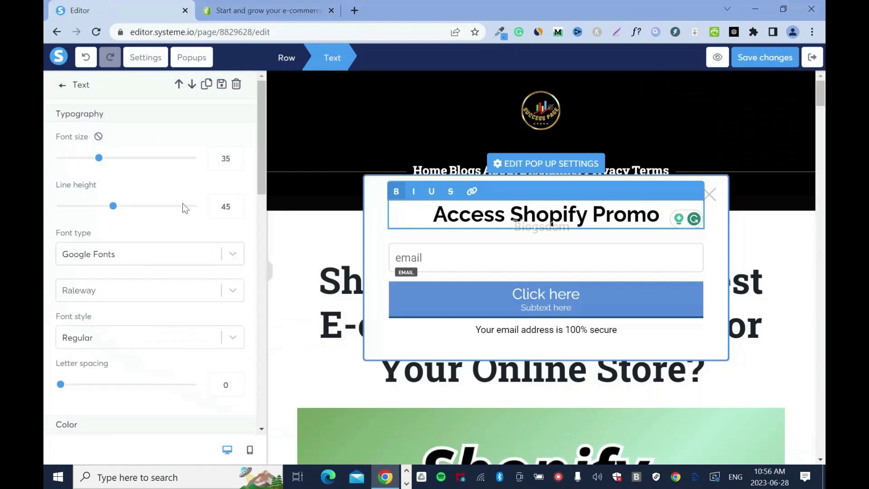
{"action": "left_click", "coordinate": [563, 295]}
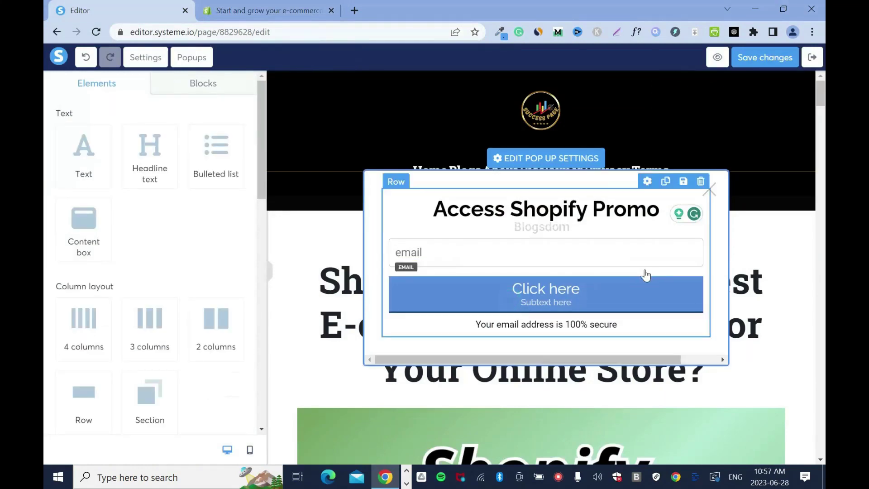
{"action": "left_click", "coordinate": [641, 269]}
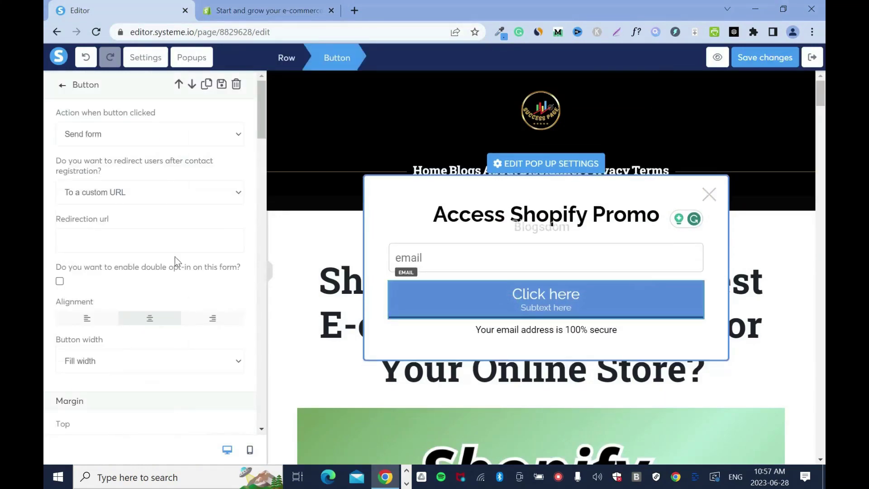
{"action": "left_click", "coordinate": [116, 235]}
{"action": "type", "text": "https://www.shopify.com/co"}
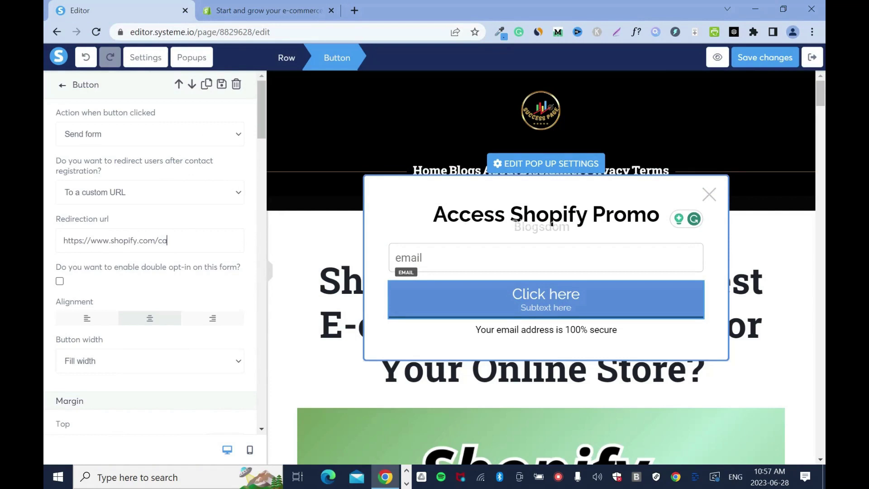
{"action": "left_click", "coordinate": [757, 61]}
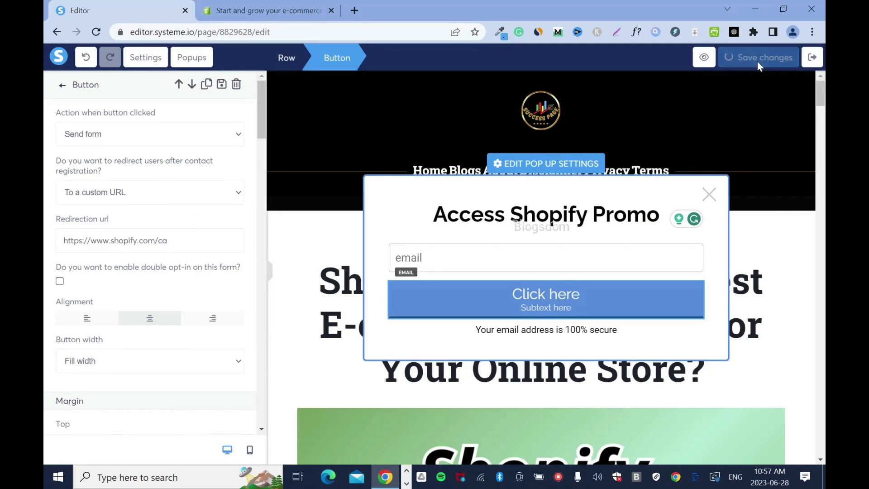
{"action": "left_click_drag", "start_coordinate": [265, 120], "coordinate": [264, 281]}
- Set the signup button's background colour to dark green 497D0F
{"action": "left_click", "coordinate": [64, 118]}
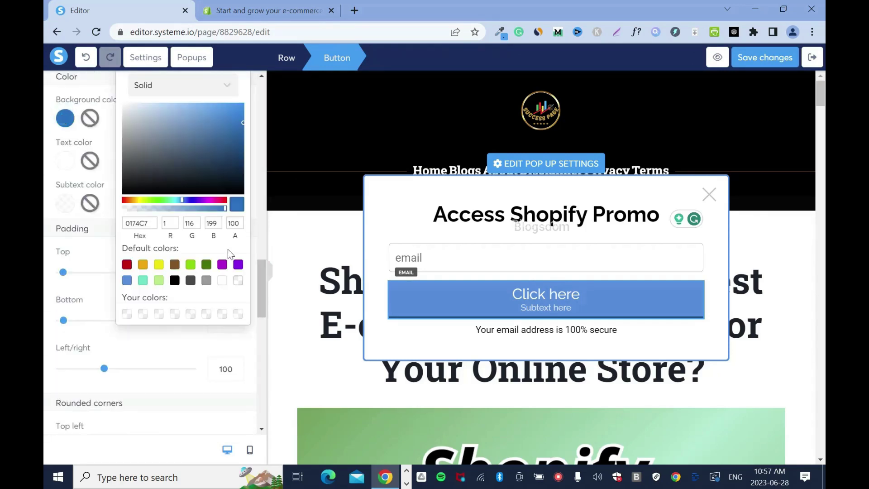
{"action": "left_click", "coordinate": [190, 264]}
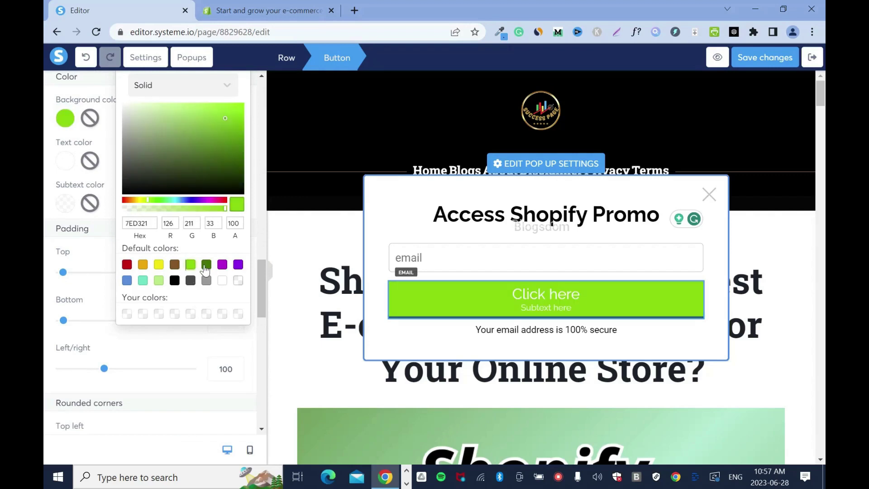
{"action": "left_click", "coordinate": [236, 142]}
{"action": "left_click", "coordinate": [230, 149]}
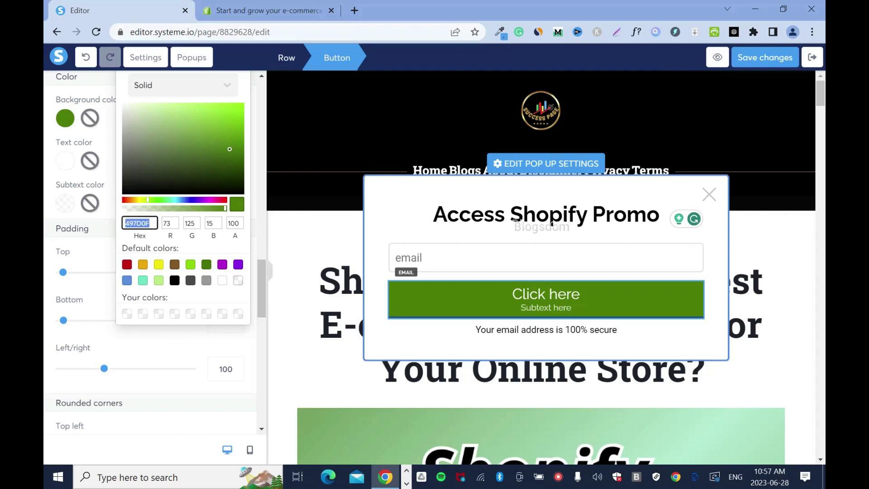
{"action": "left_click_drag", "start_coordinate": [260, 276], "coordinate": [264, 366]}
{"action": "scroll", "coordinate": [265, 365], "scroll_direction": "up", "scroll_amount": 2}
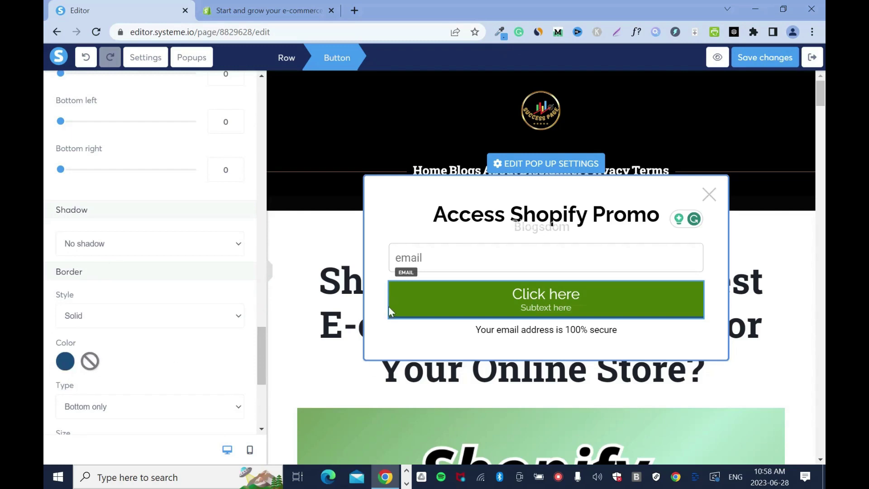
- Give the button the dark green default border colour, save, and exit the popup editor
{"action": "left_click", "coordinate": [67, 364]}
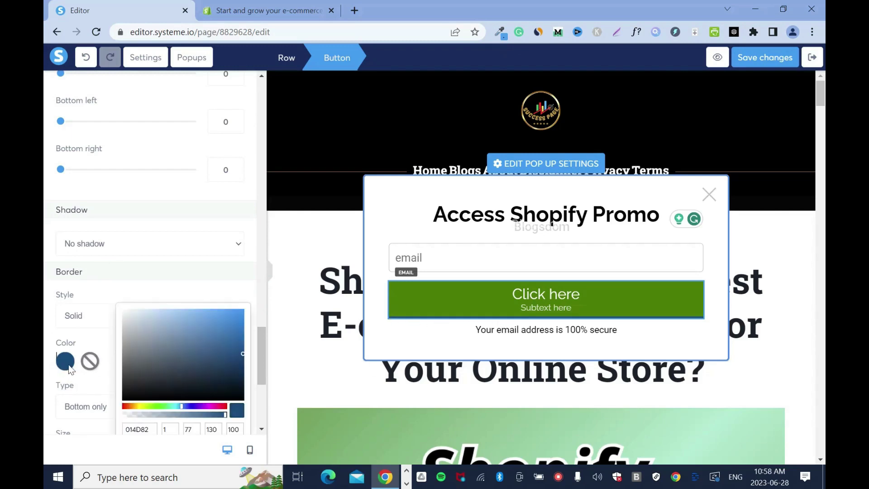
{"action": "scroll", "coordinate": [71, 370], "scroll_direction": "down", "scroll_amount": 2}
{"action": "left_click", "coordinate": [65, 289]}
{"action": "left_click", "coordinate": [136, 356]}
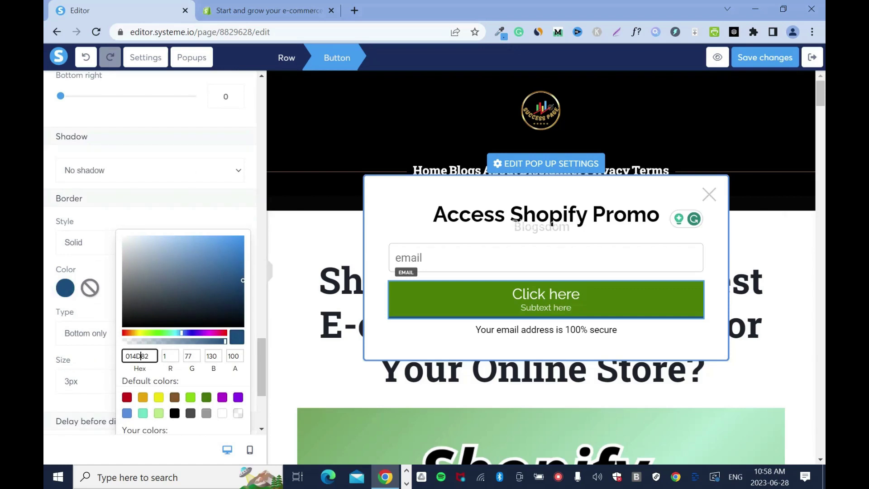
{"action": "type", "text": "497D0F"}
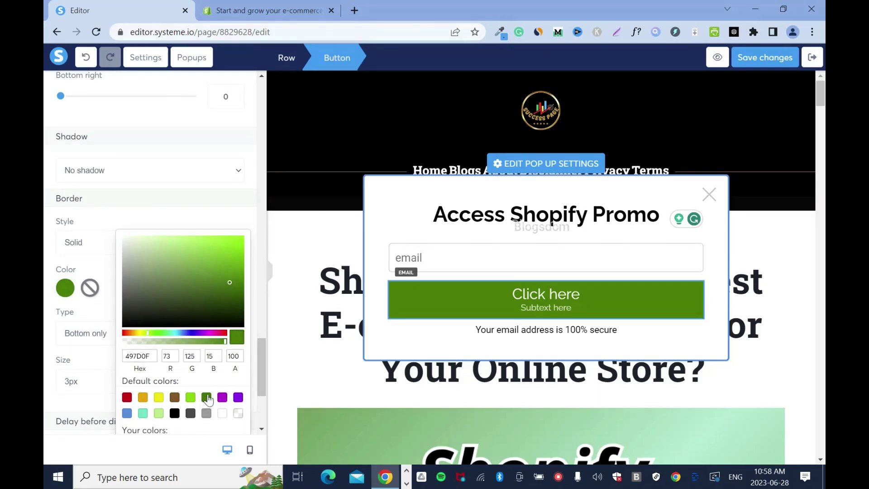
{"action": "left_click", "coordinate": [206, 397]}
{"action": "left_click", "coordinate": [254, 221]}
{"action": "left_click", "coordinate": [759, 56]}
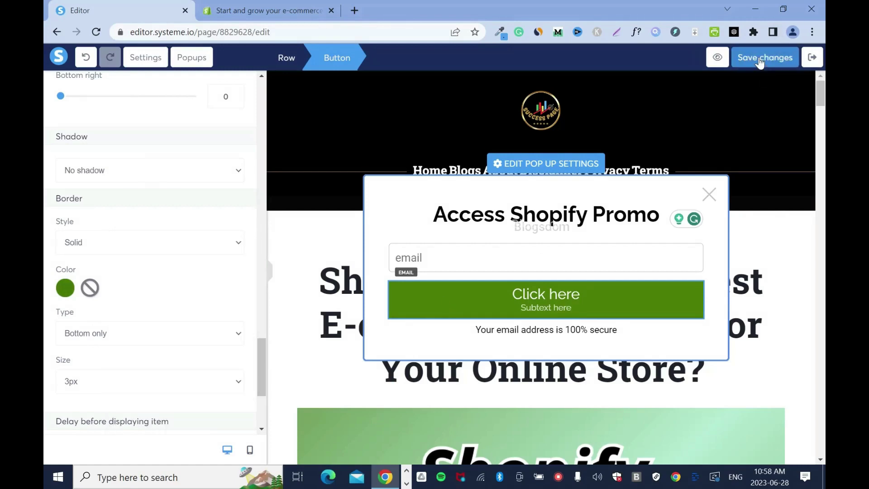
{"action": "left_click", "coordinate": [819, 64]}
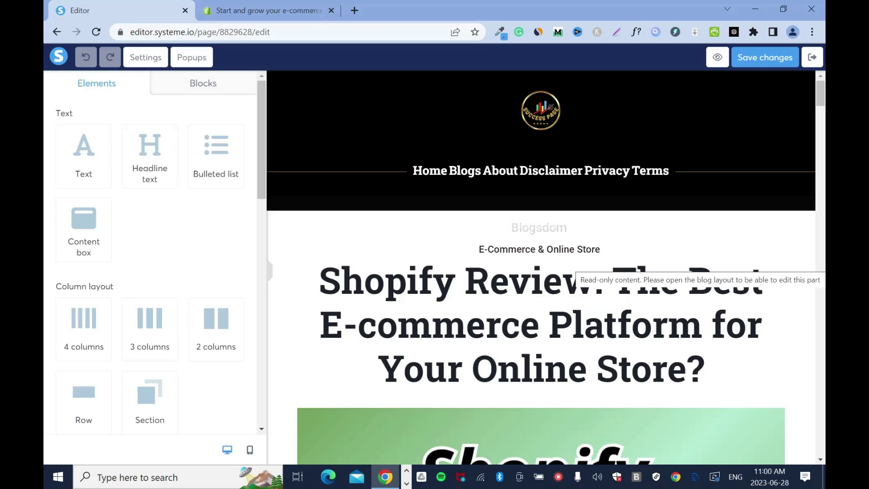
- View the live Shopify Review post and scroll until the green Access Shopify Promo popup appears
{"action": "left_click", "coordinate": [820, 63]}
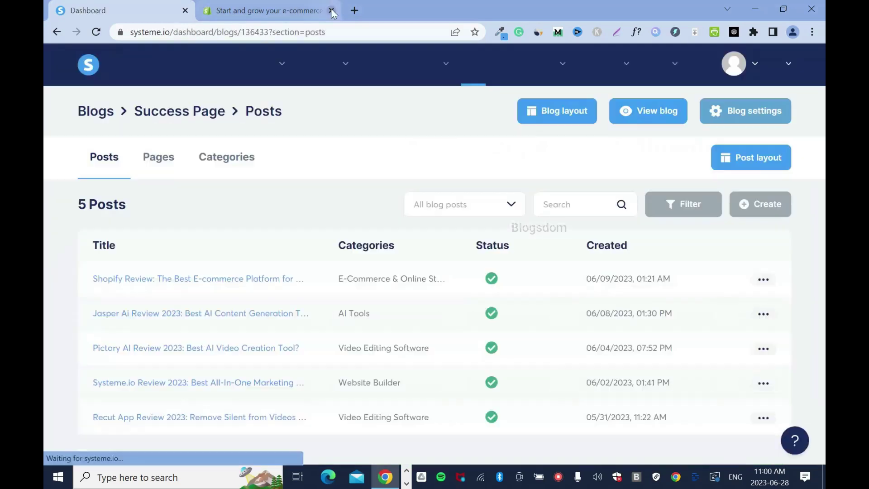
{"action": "left_click", "coordinate": [332, 10]}
{"action": "left_click", "coordinate": [764, 280]}
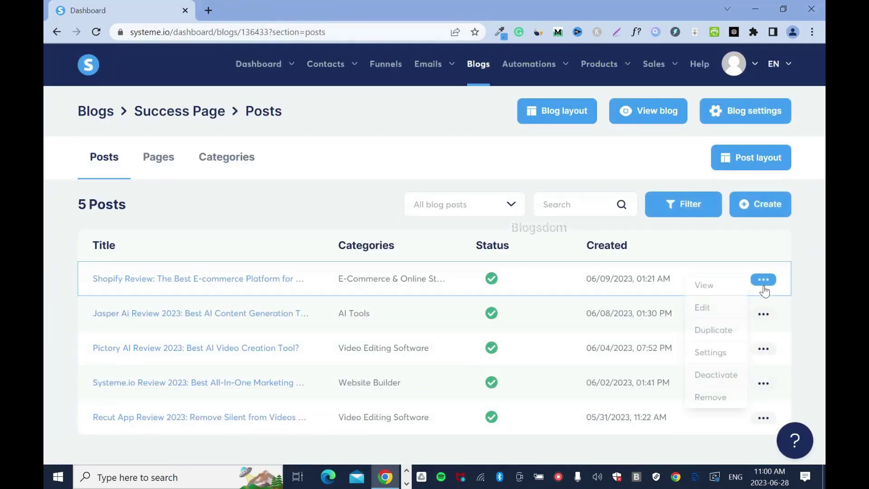
{"action": "left_click", "coordinate": [706, 286]}
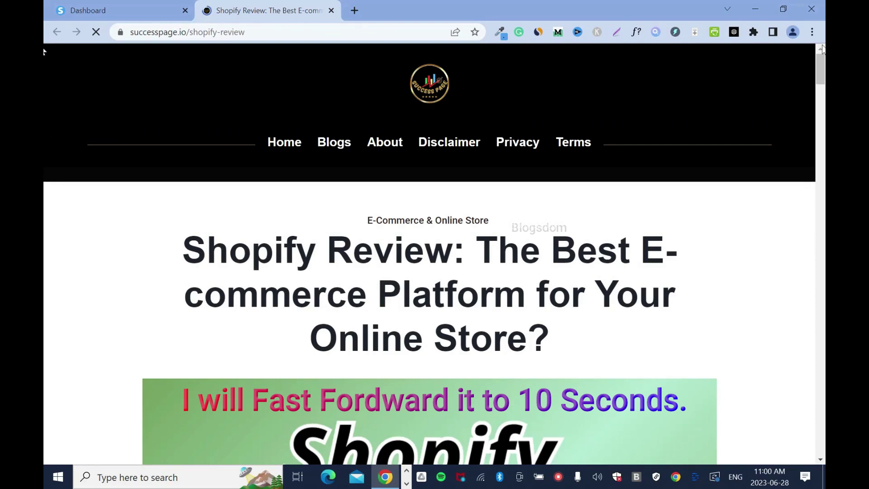
{"action": "scroll", "coordinate": [43, 463], "scroll_direction": "down", "scroll_amount": 10}
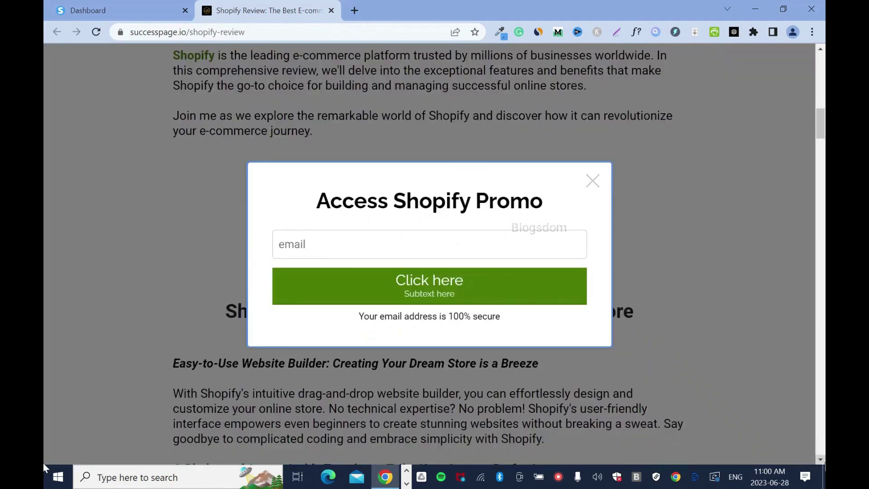